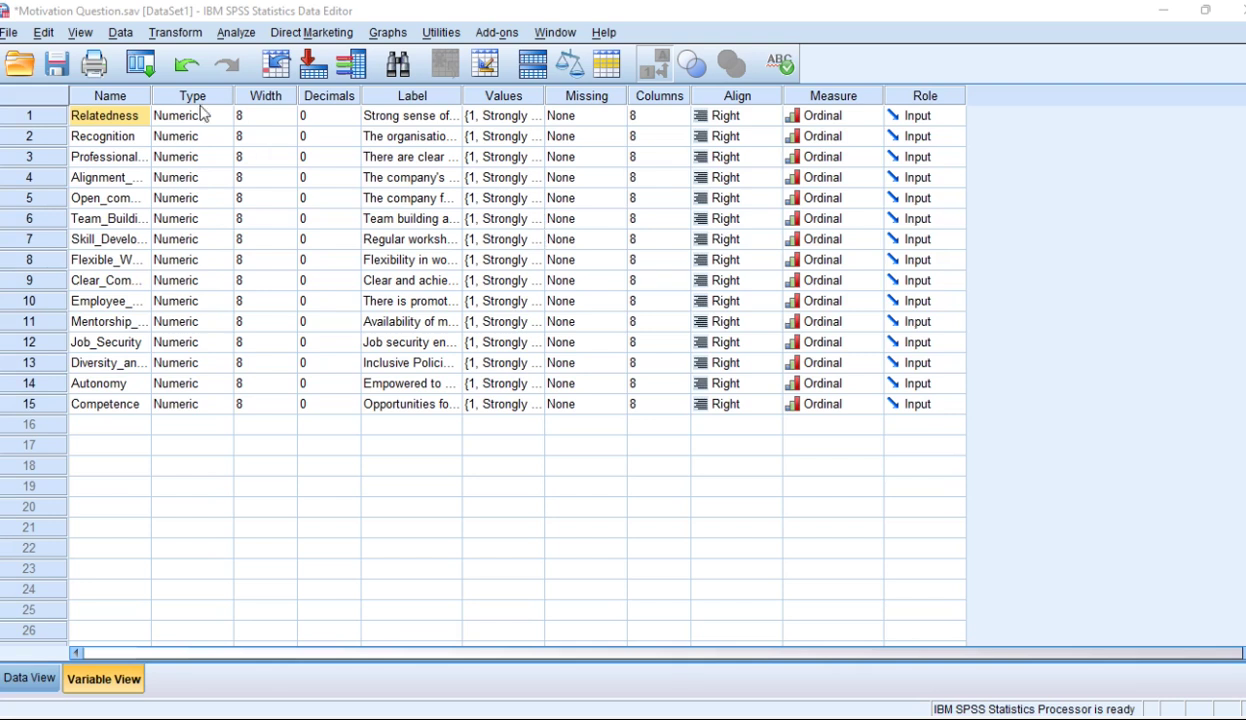
# Step: Open the ROC Curve dialog from the Analyze menu
pyautogui.click(226, 35)
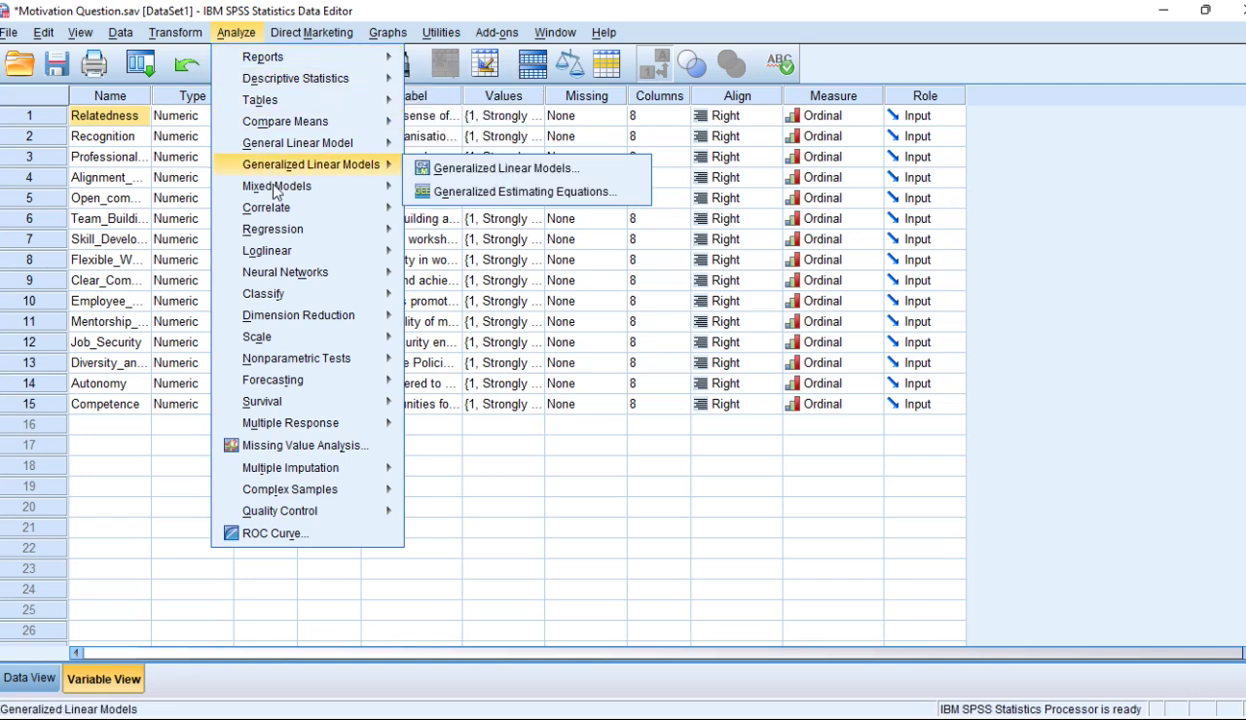
pyautogui.moveTo(303, 228)
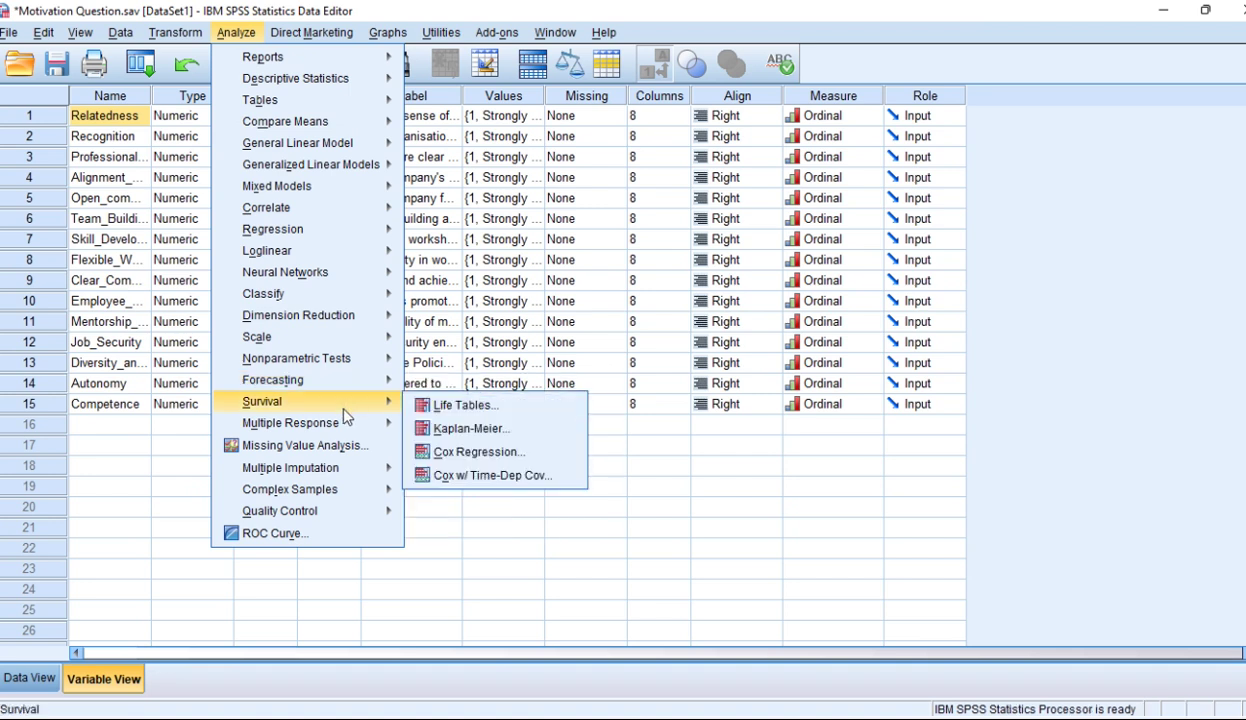
pyautogui.click(343, 540)
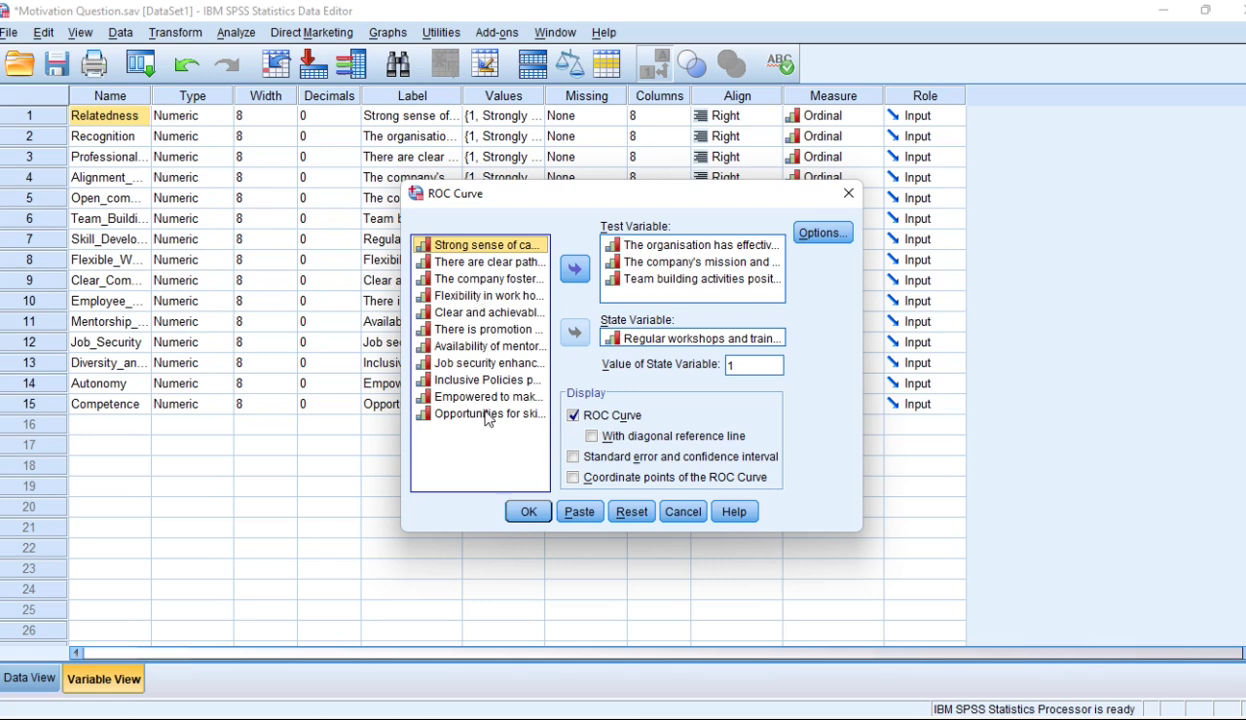
# Step: Remove the company's mission, organisation and team building test variables and the regular workshops state variable
pyautogui.click(630, 262)
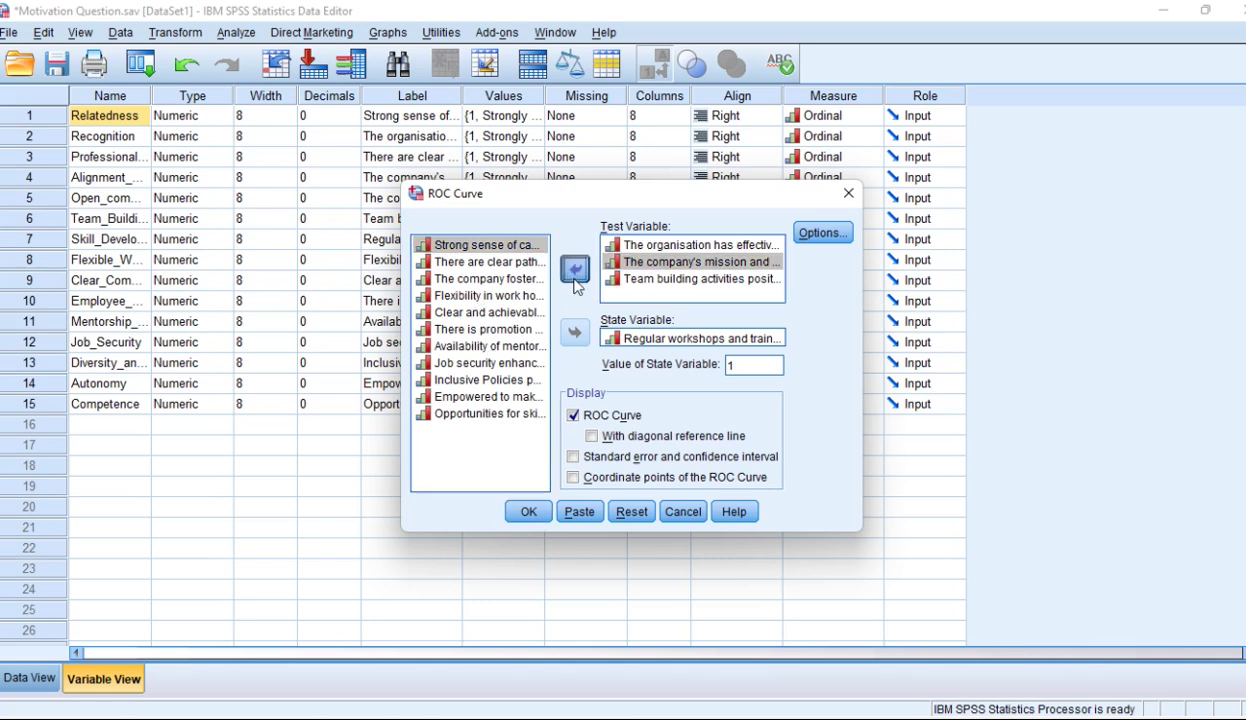
pyautogui.click(575, 268)
pyautogui.click(660, 245)
pyautogui.click(575, 268)
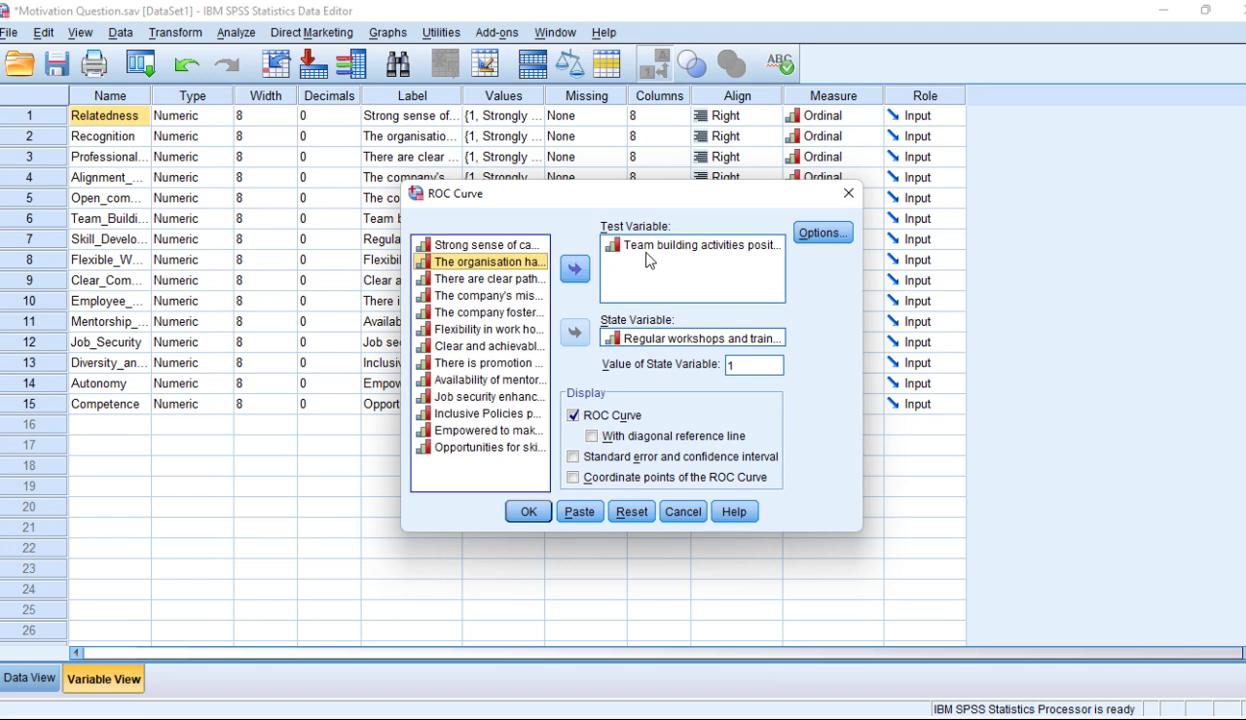
pyautogui.click(648, 247)
pyautogui.click(575, 268)
pyautogui.click(640, 338)
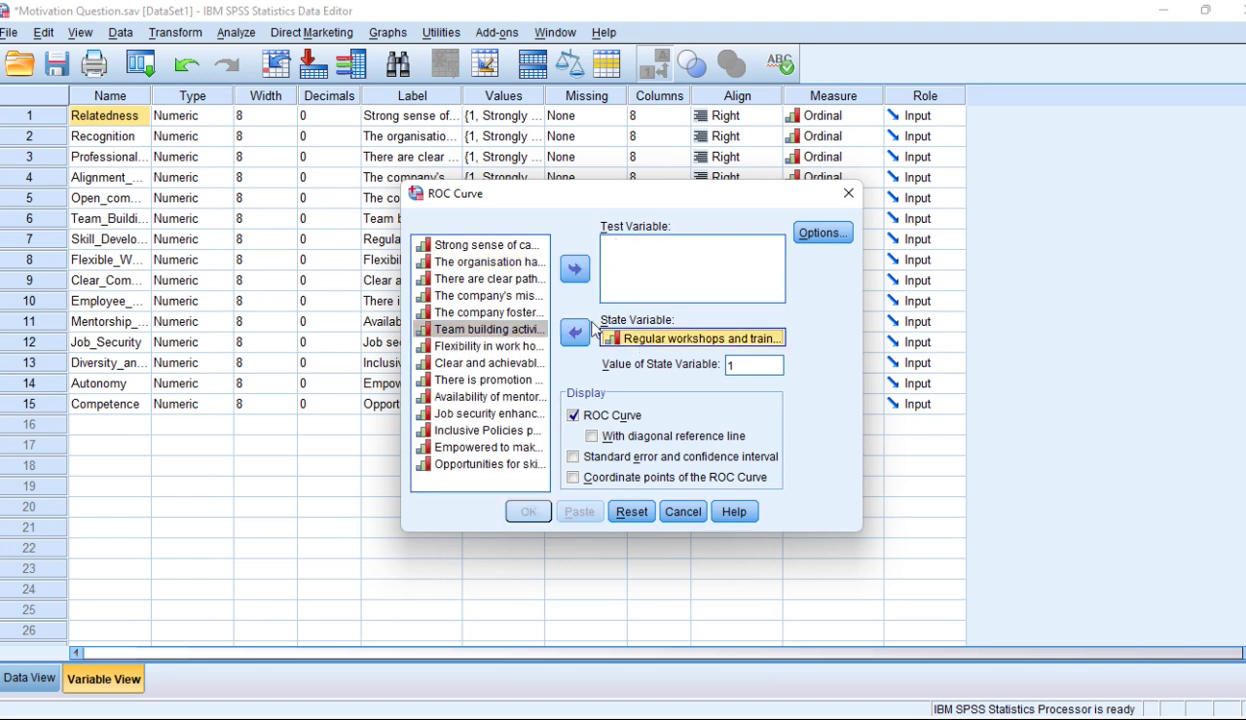
pyautogui.click(577, 336)
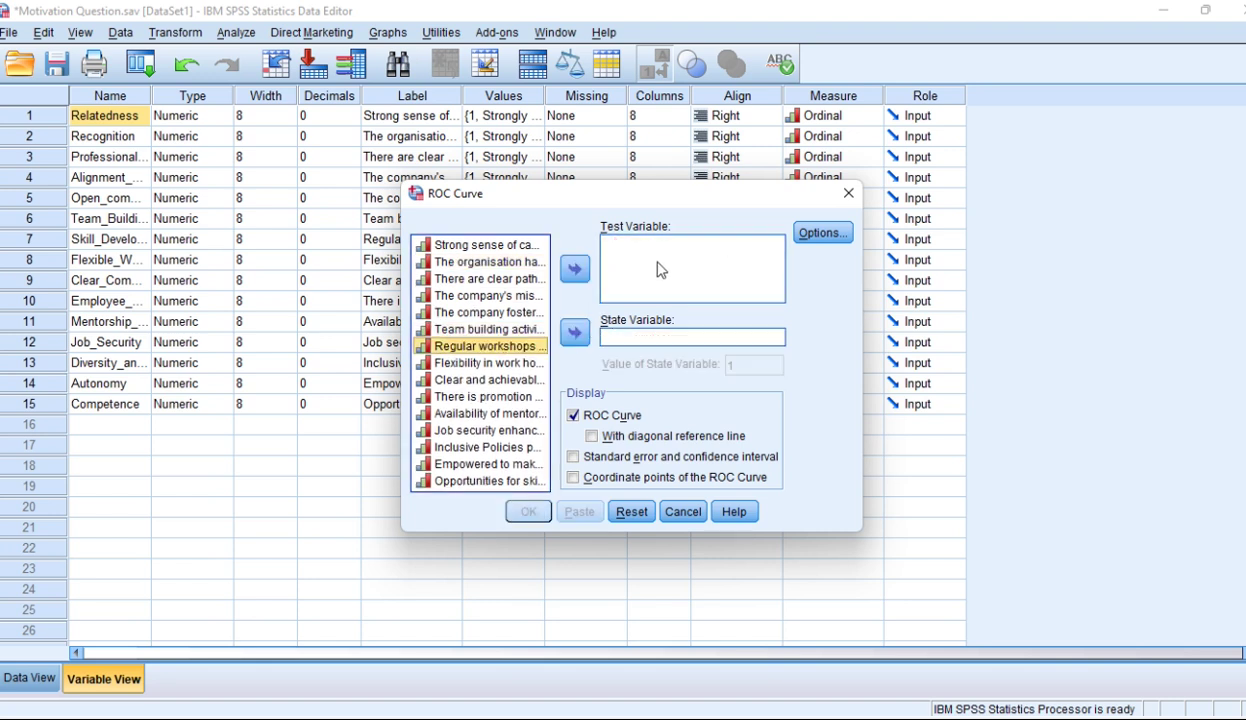
# Step: Add the organisation and clear pathways items as test variables, with Flexible_Working_Hours as state variable
pyautogui.click(460, 261)
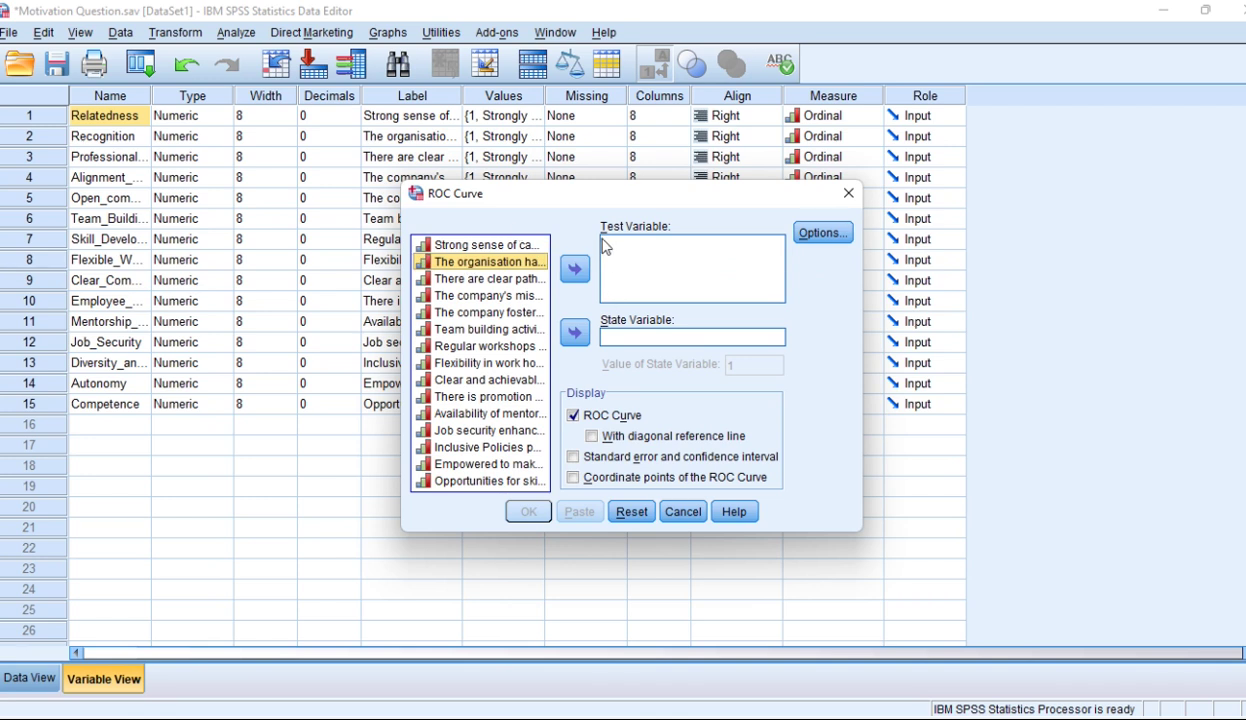
pyautogui.click(574, 268)
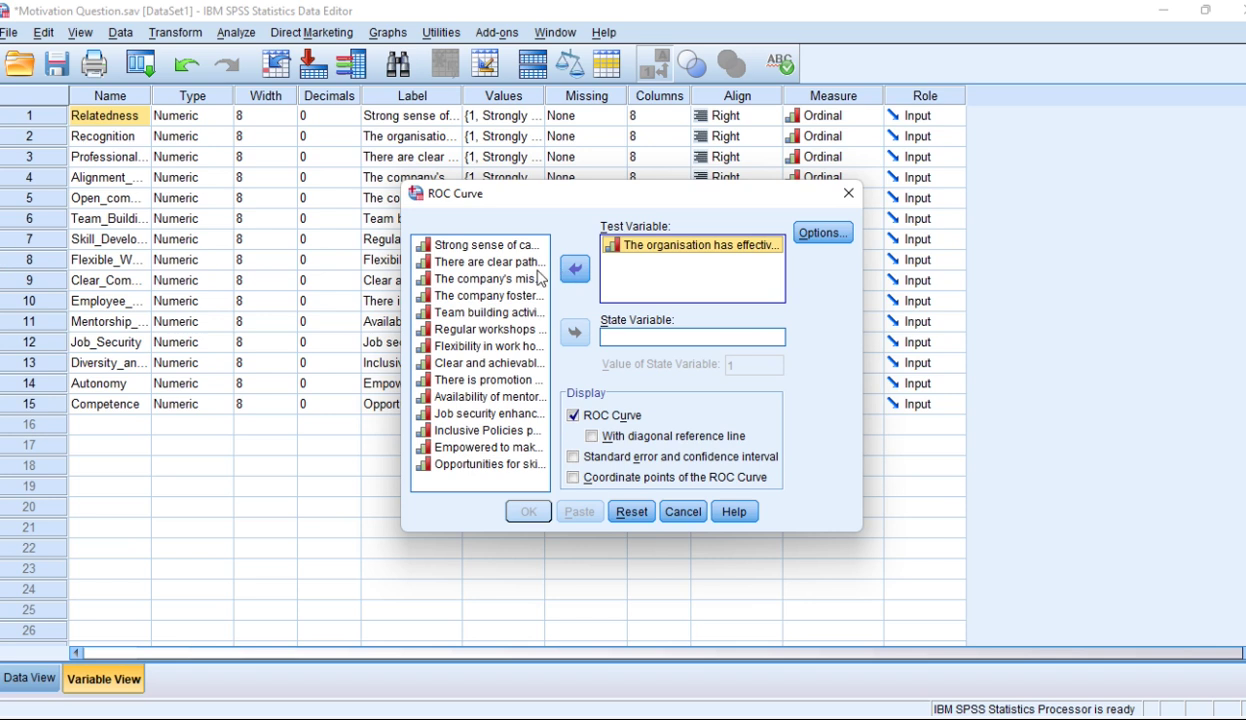
pyautogui.click(574, 268)
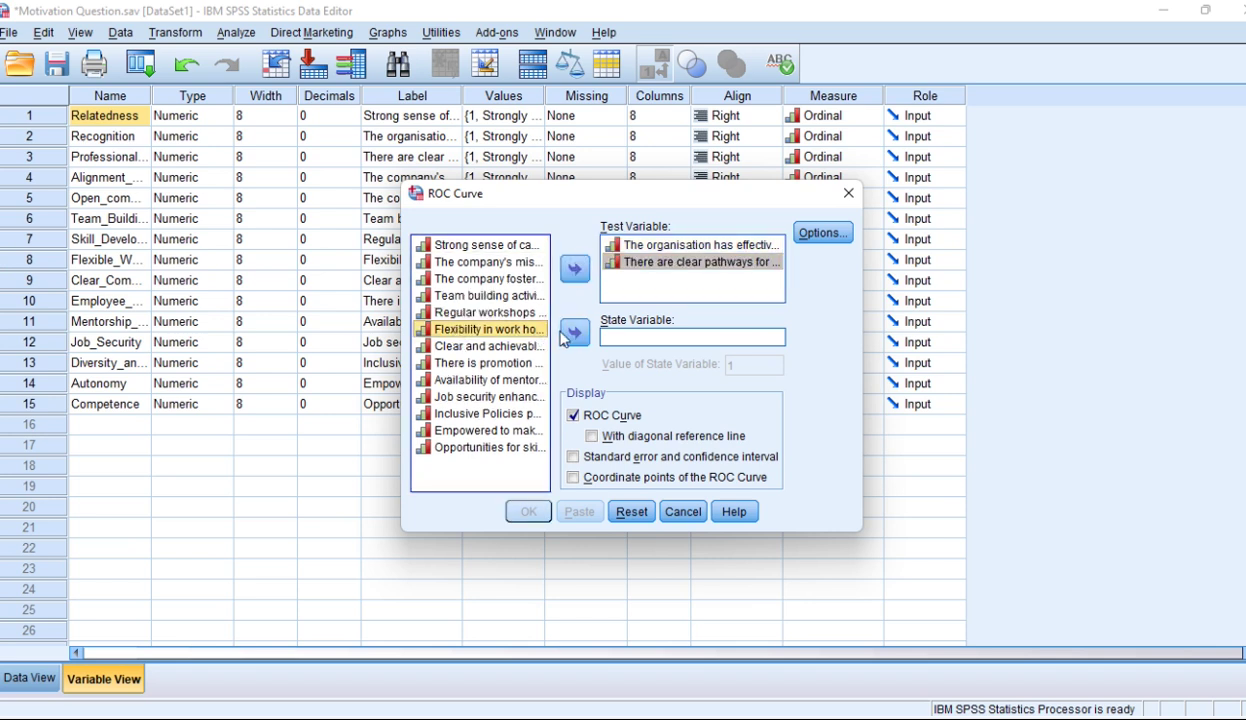
pyautogui.click(575, 334)
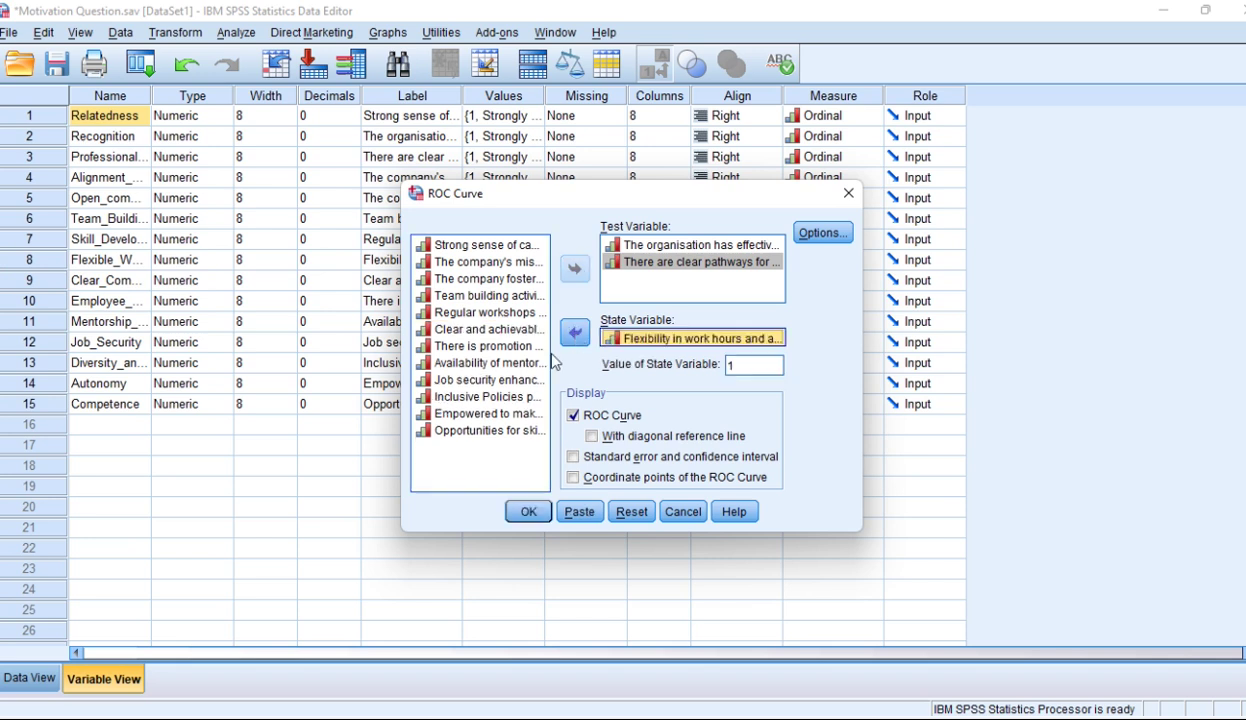
# Step: Set the Value of State Variable to 1
pyautogui.click(759, 366)
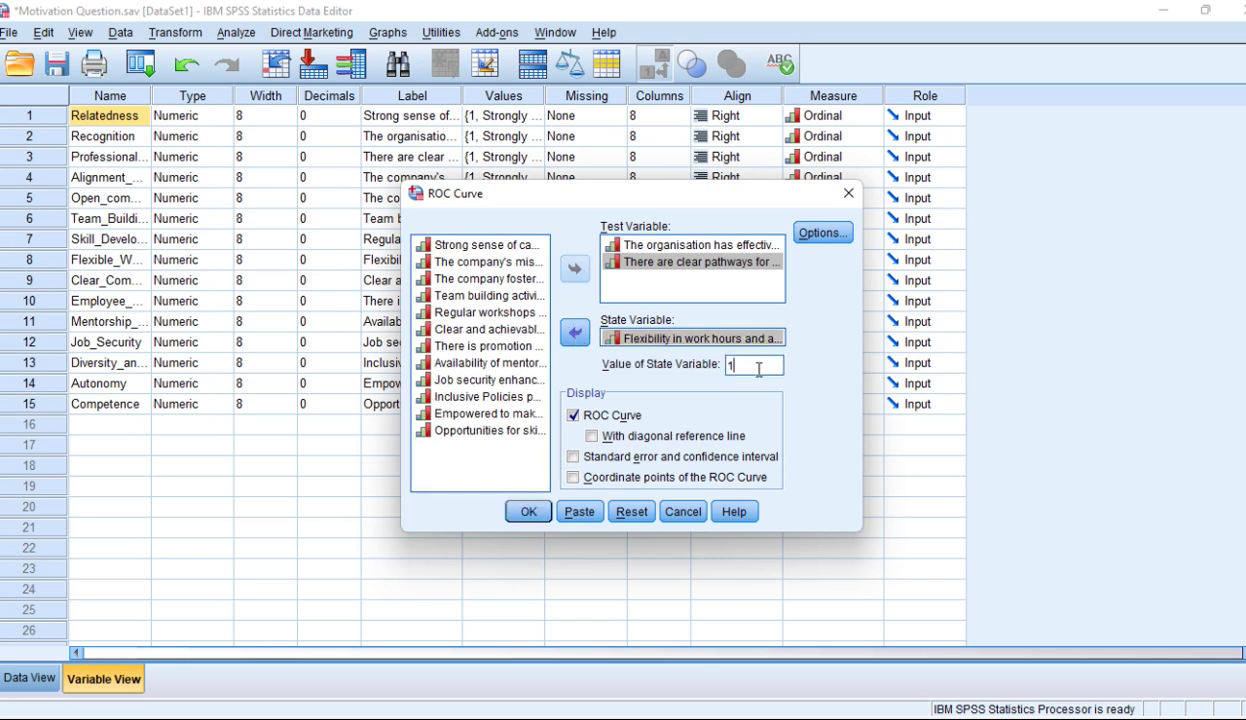
pyautogui.press('BackSpace')
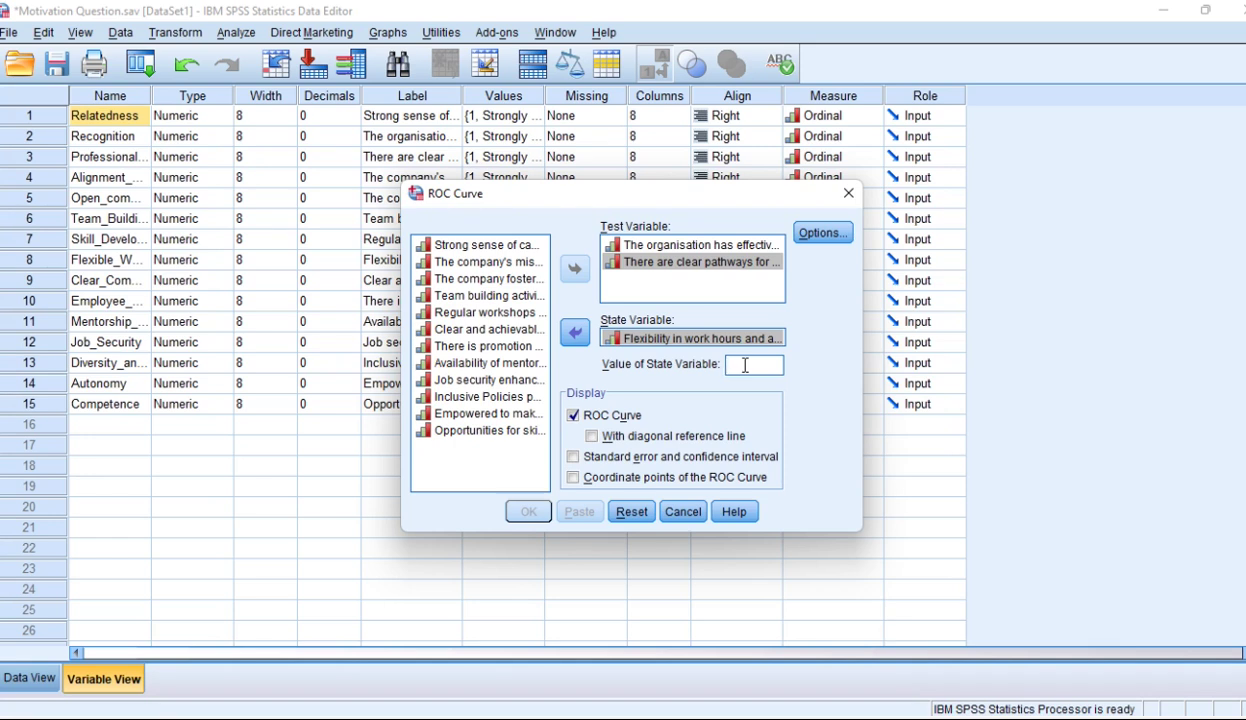
pyautogui.write('1')
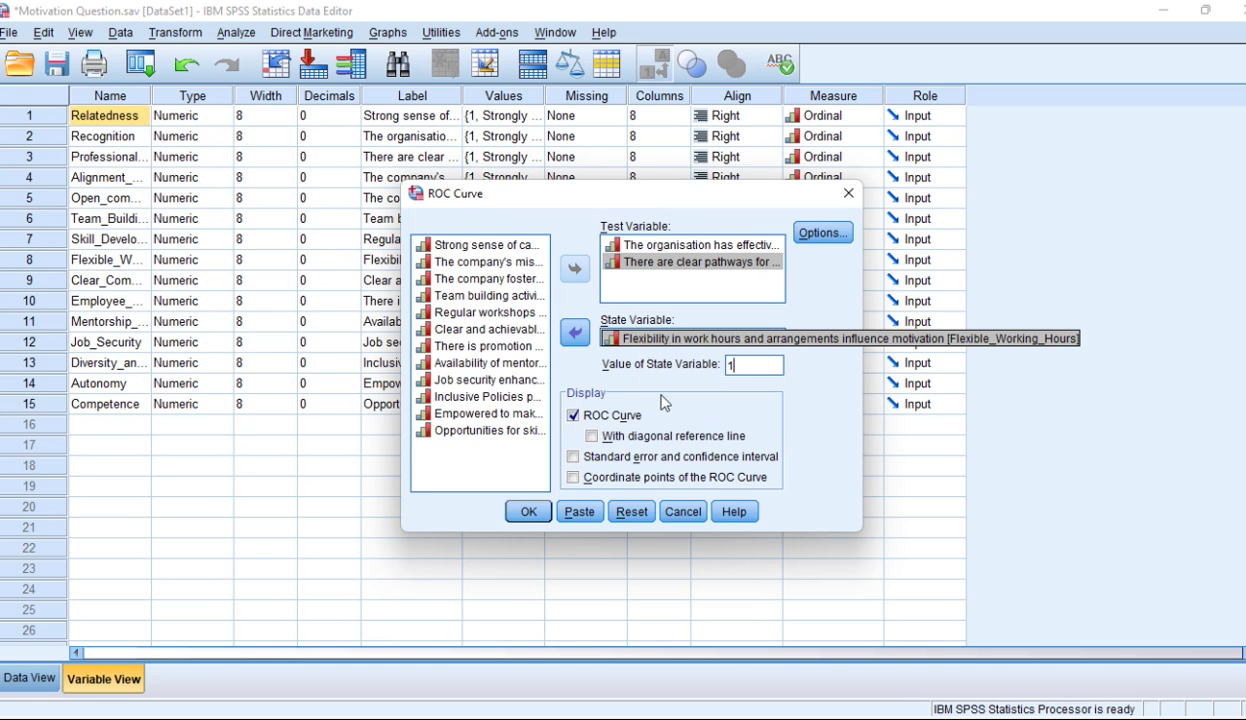
pyautogui.click(823, 235)
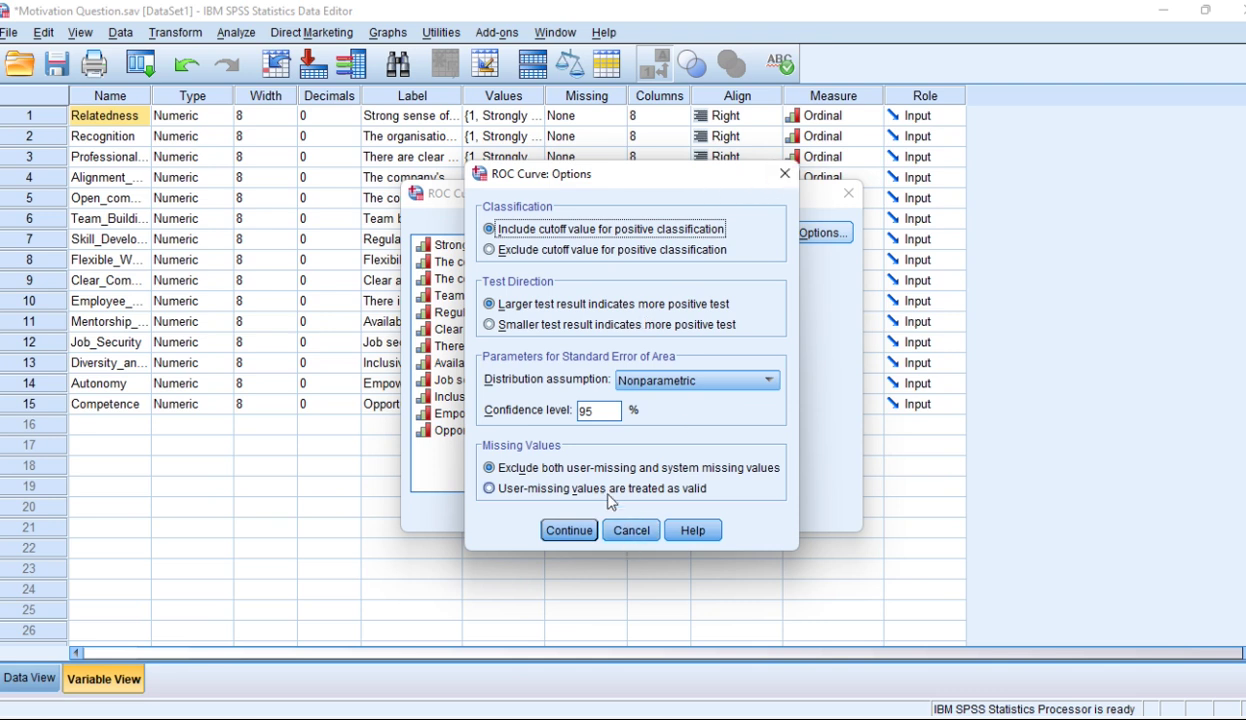
pyautogui.click(630, 533)
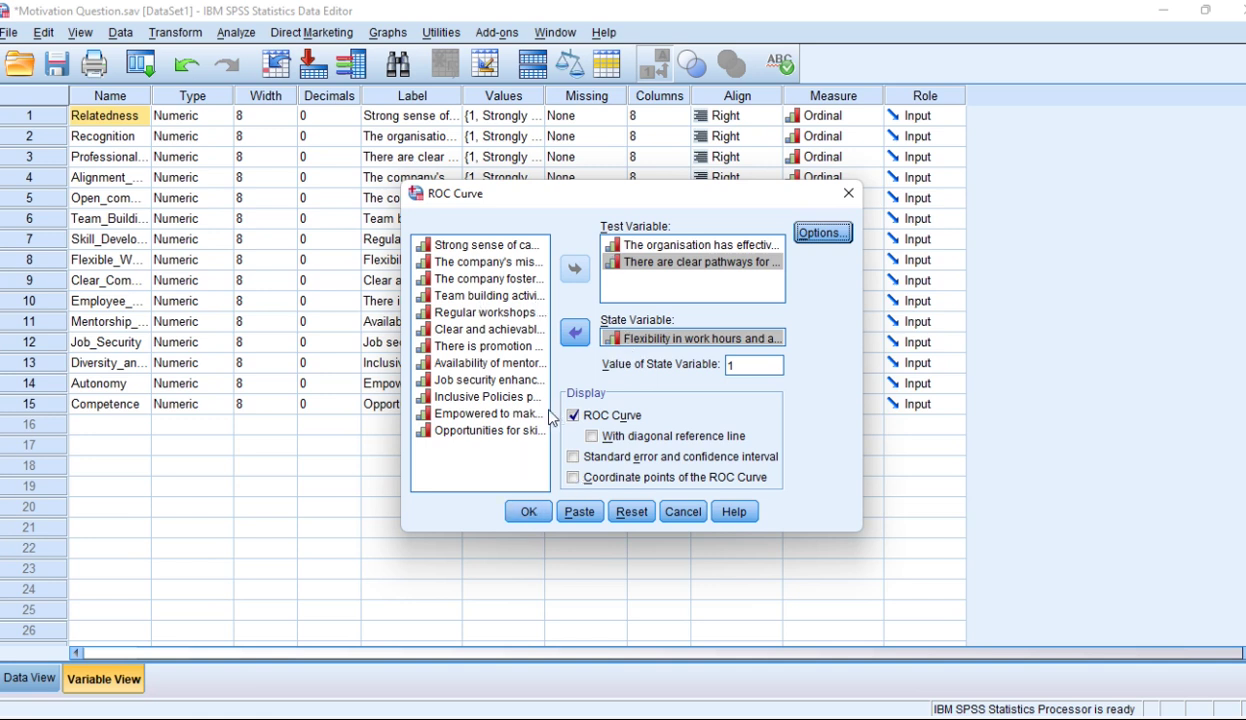
pyautogui.click(535, 513)
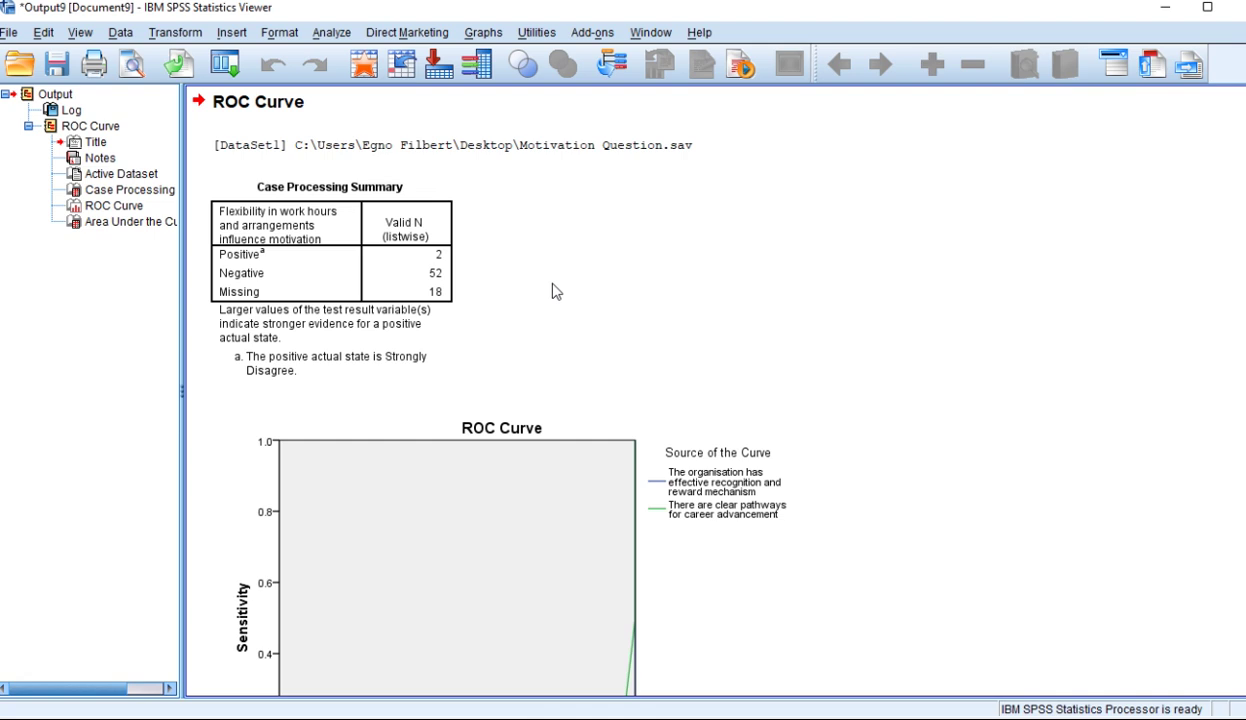
pyautogui.scroll(-3, 509, 322)
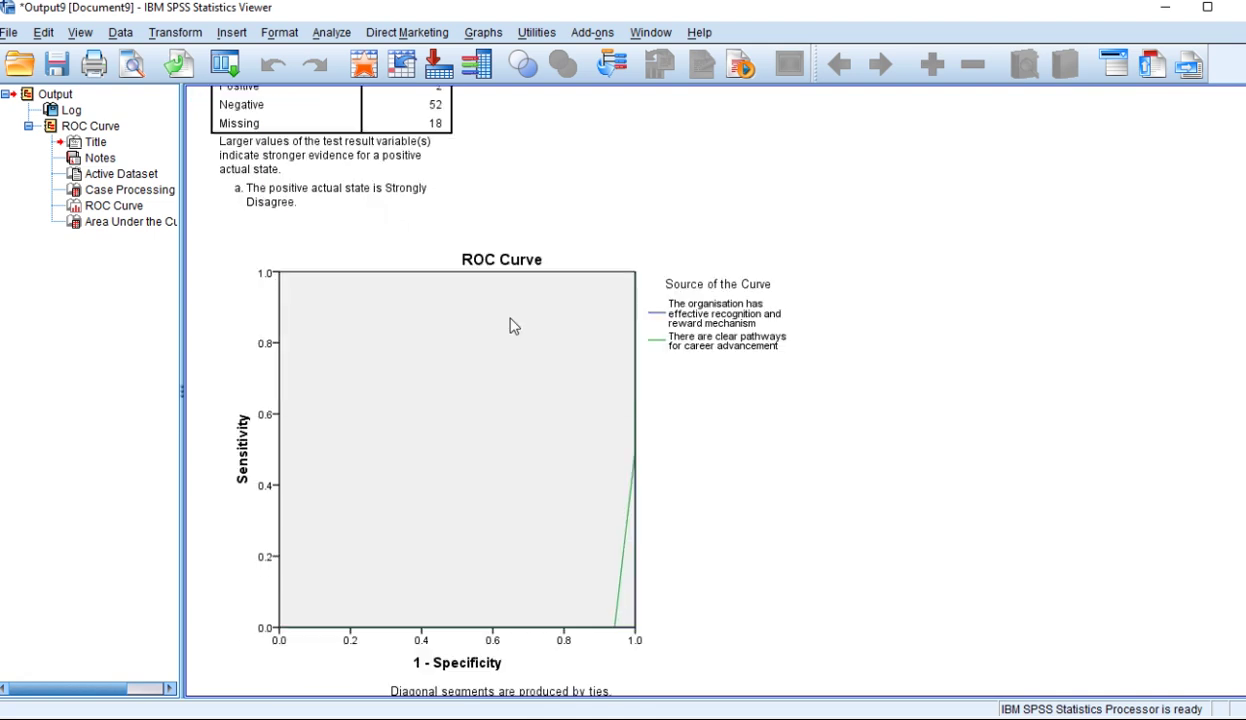
pyautogui.scroll(-2, 807, 408)
pyautogui.scroll(2, 807, 408)
pyautogui.scroll(-3, 805, 410)
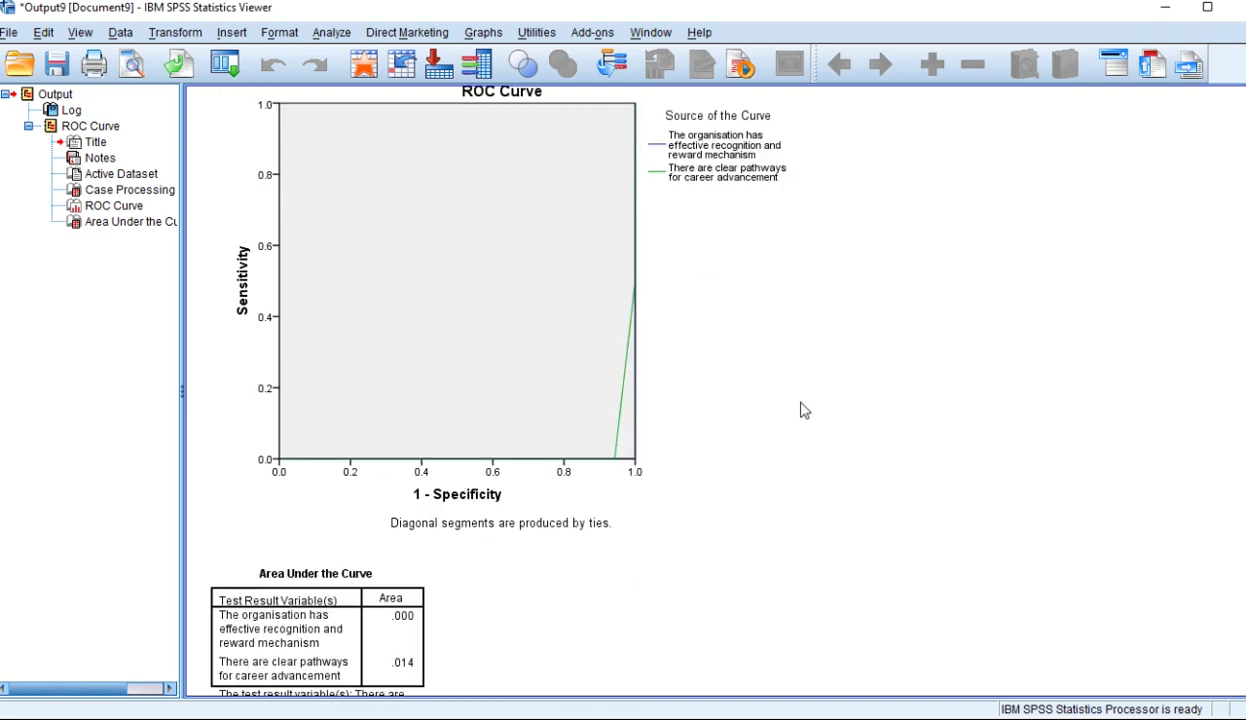
pyautogui.scroll(3, 805, 410)
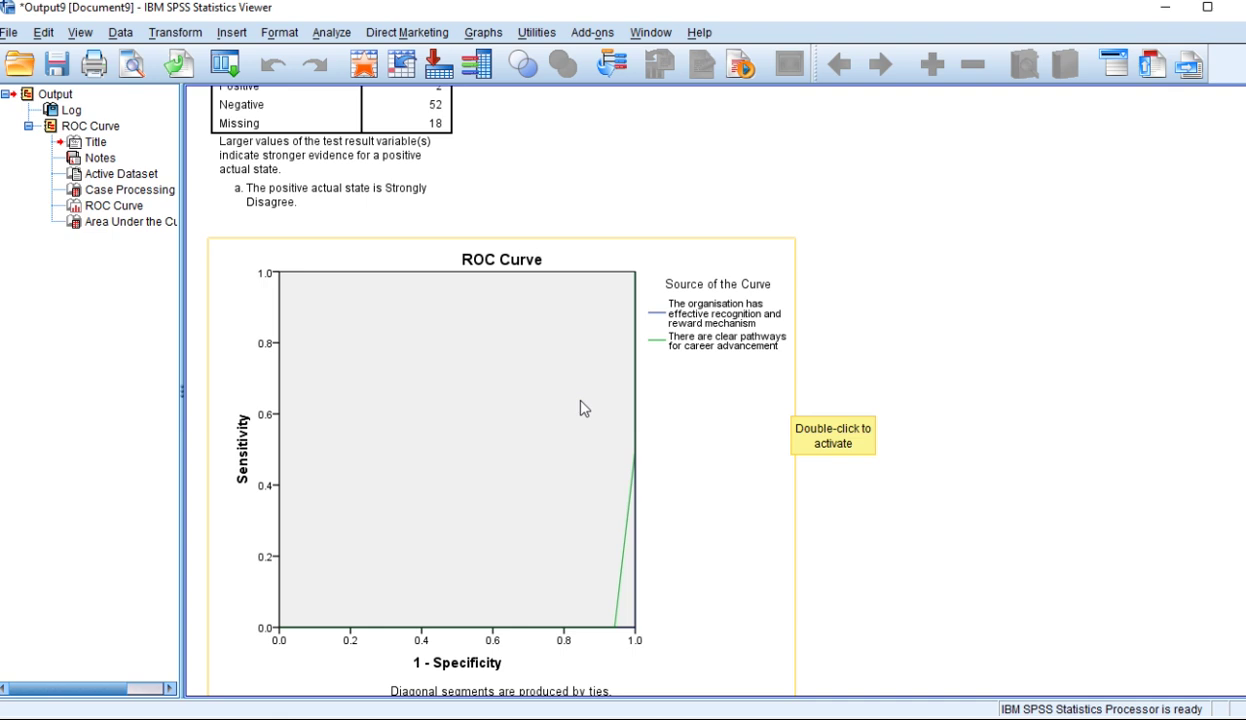
pyautogui.scroll(-3, 582, 409)
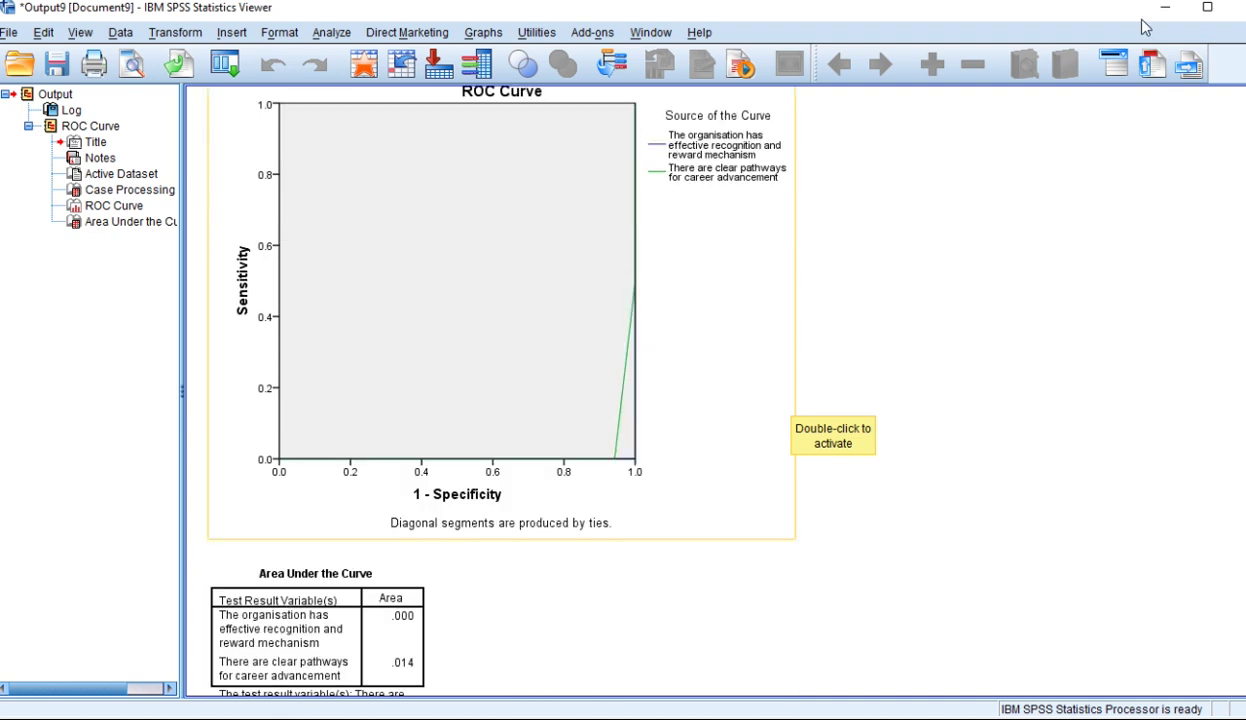
pyautogui.scroll(4, 957, 270)
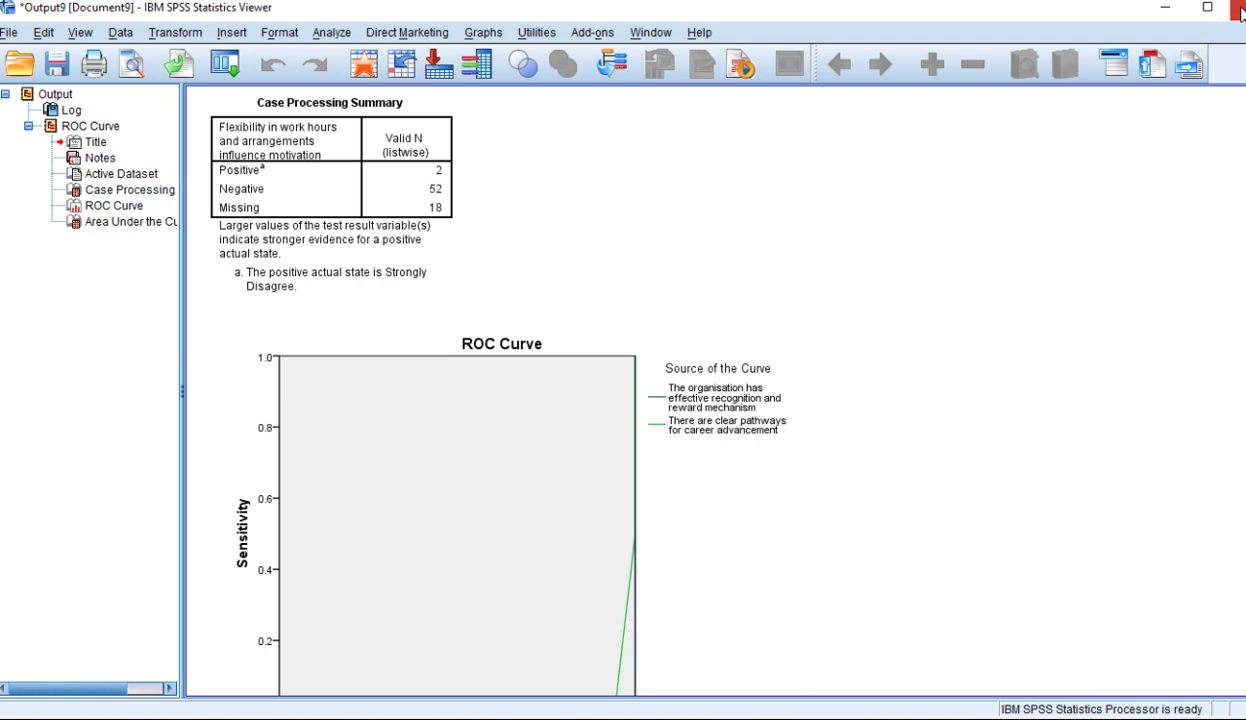
# Step: Discard the old output unsaved, then run ROC with communication, workshops and clear-goals items added
pyautogui.click(1240, 10)
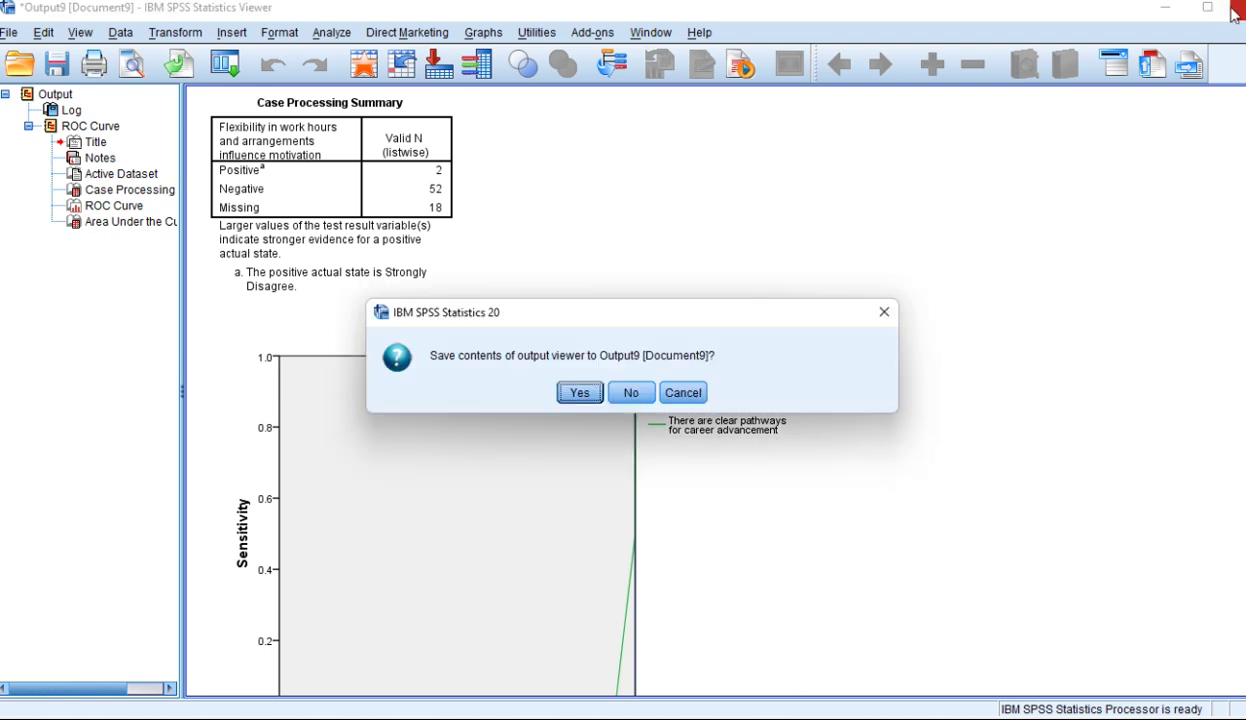
pyautogui.click(631, 392)
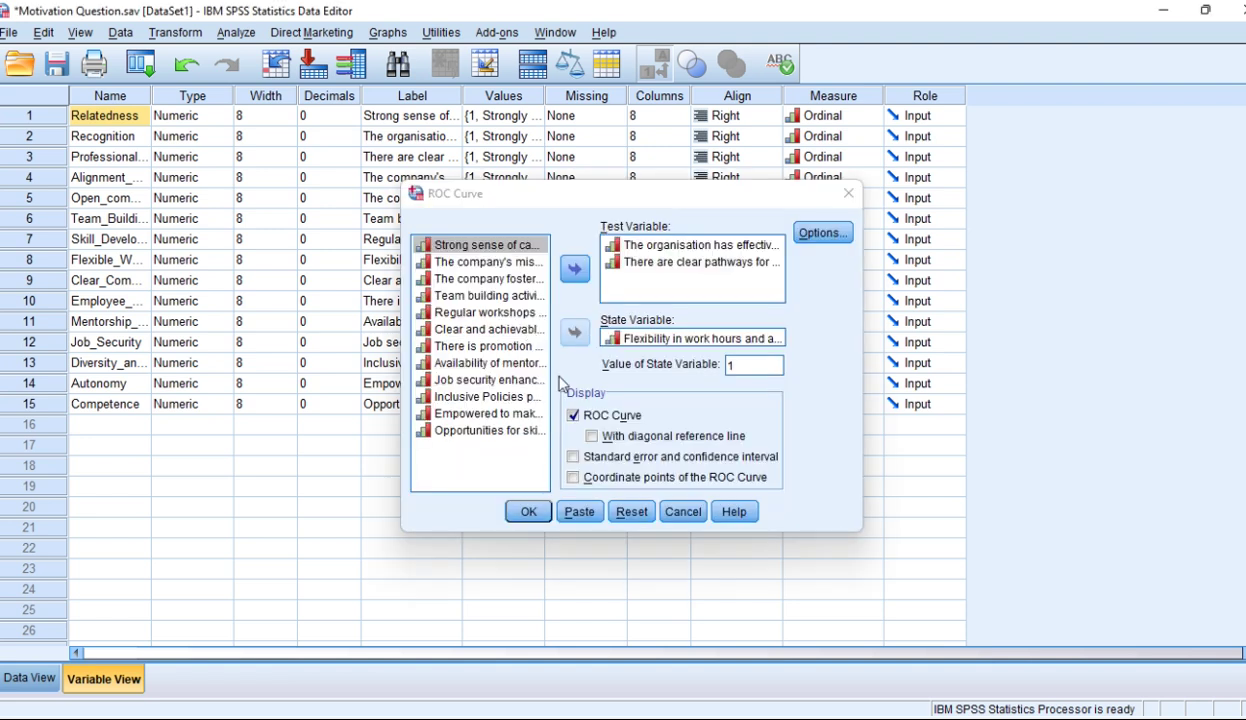
pyautogui.click(540, 288)
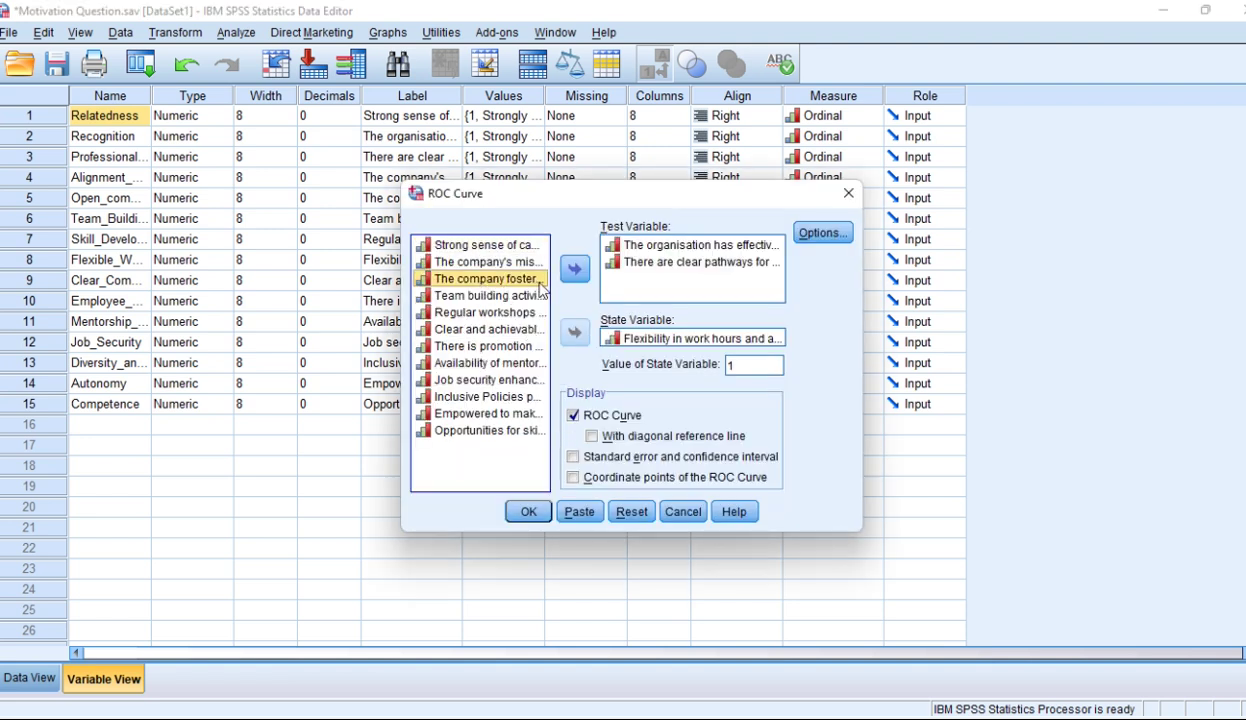
pyautogui.click(576, 270)
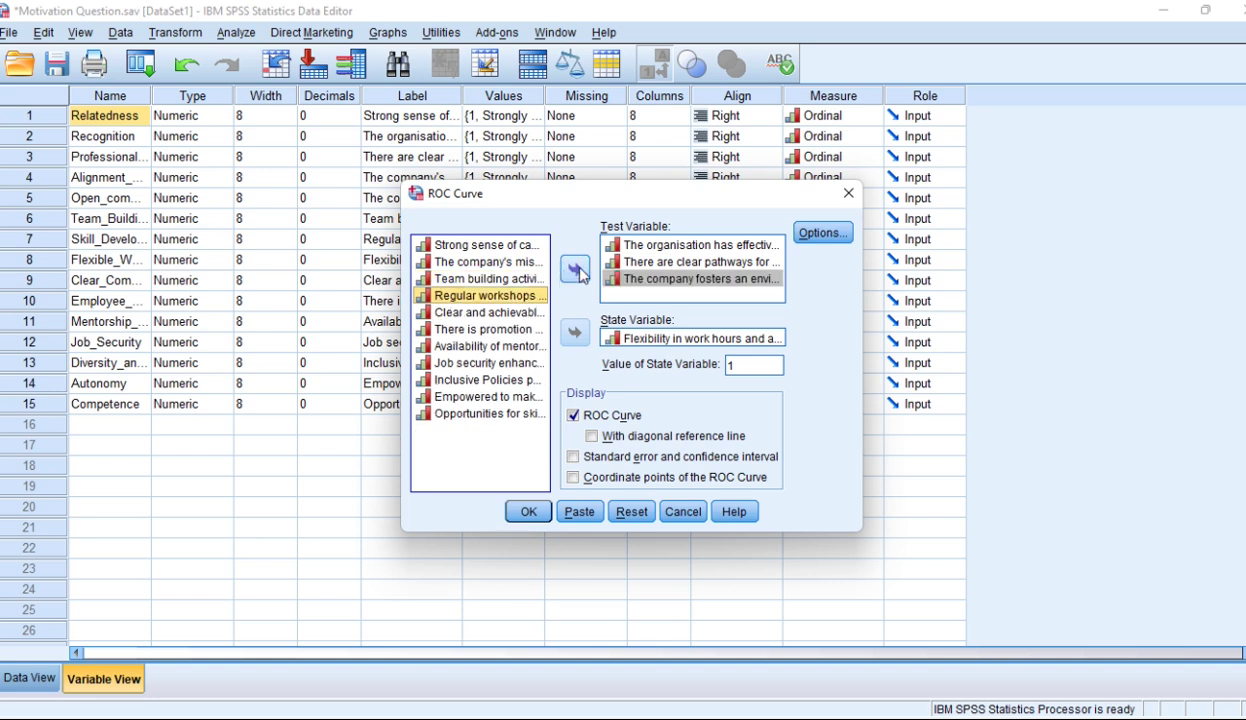
pyautogui.click(575, 270)
pyautogui.click(574, 272)
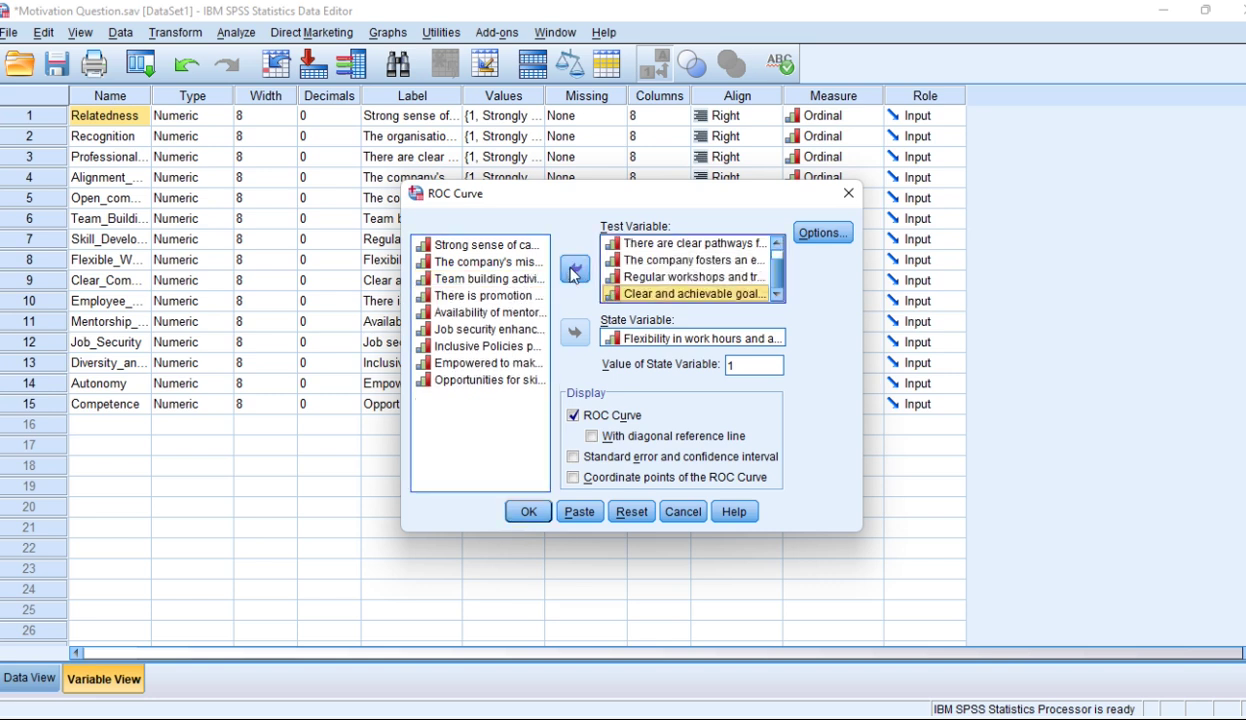
pyautogui.click(538, 511)
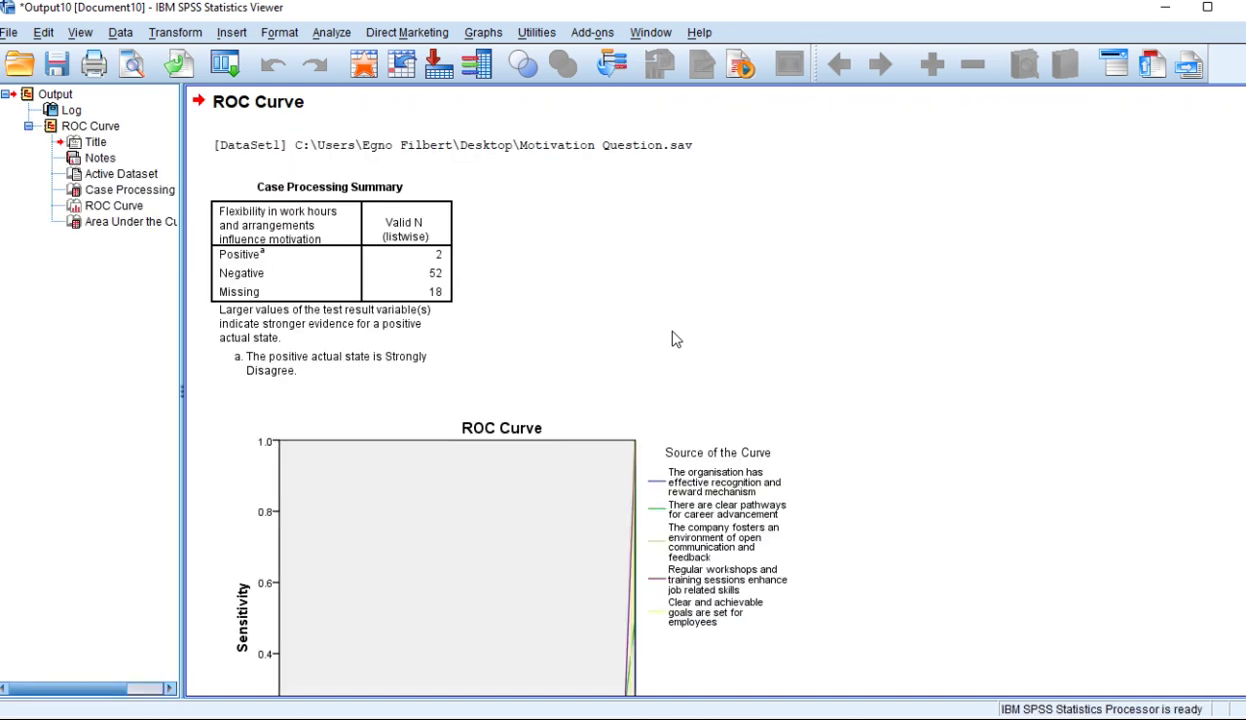
pyautogui.scroll(-5, 672, 339)
pyautogui.scroll(2, 745, 334)
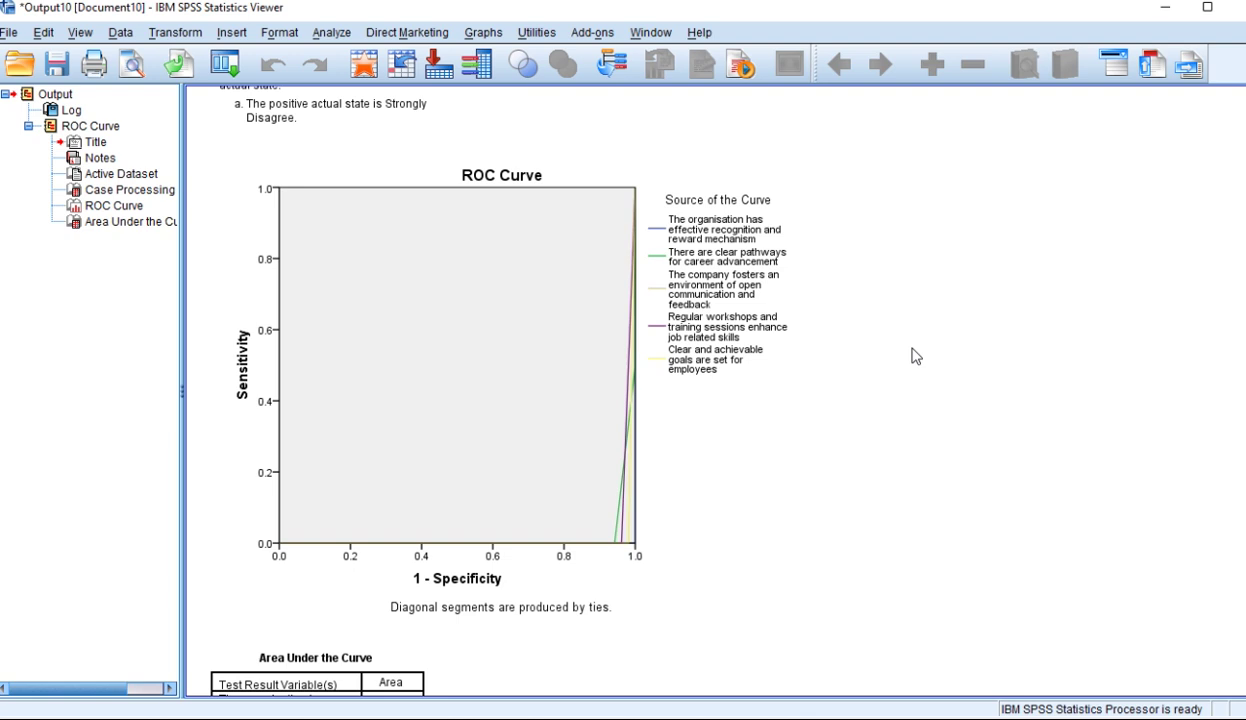
pyautogui.scroll(3, 912, 355)
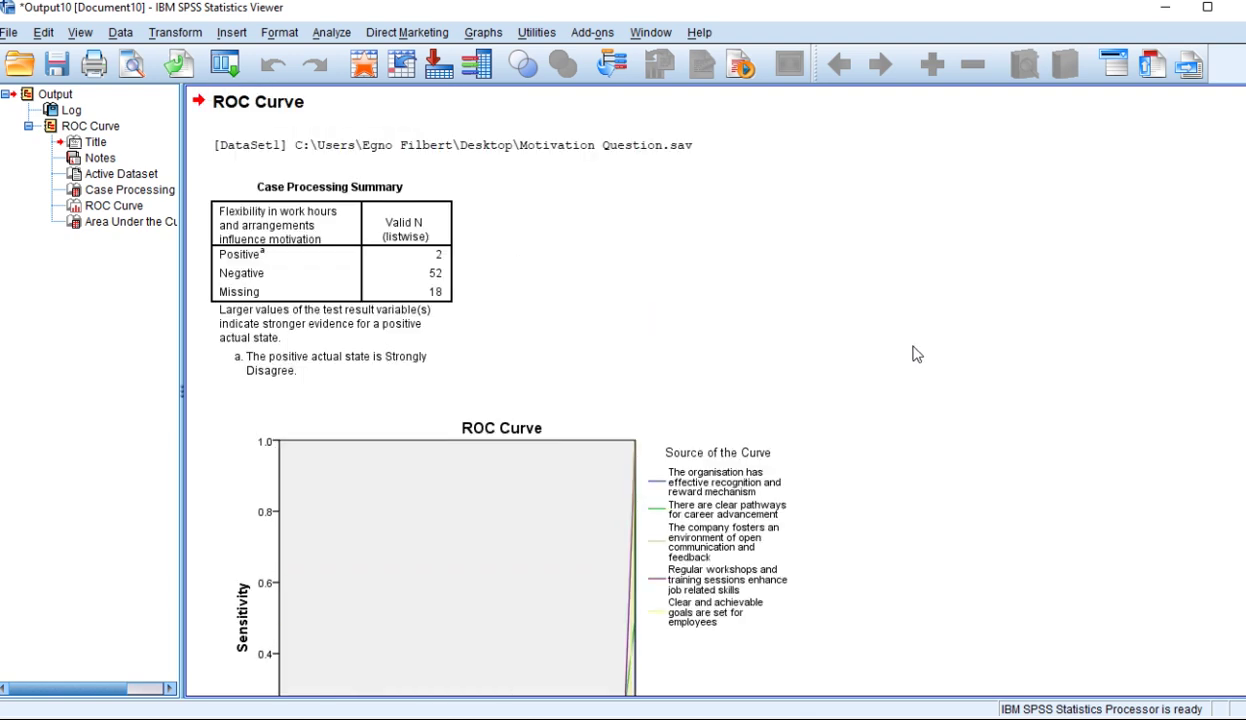
pyautogui.click(350, 263)
pyautogui.scroll(-3, 400, 195)
pyautogui.click(618, 322)
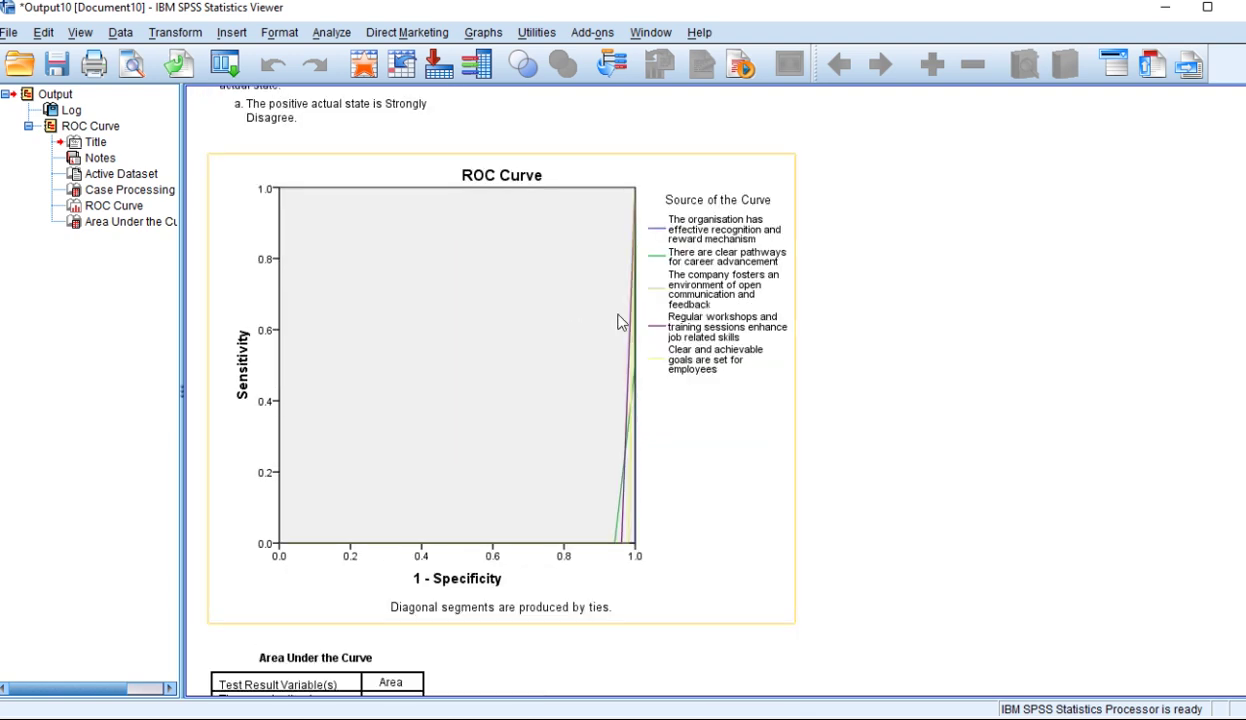
pyautogui.scroll(-3, 618, 322)
pyautogui.click(252, 430)
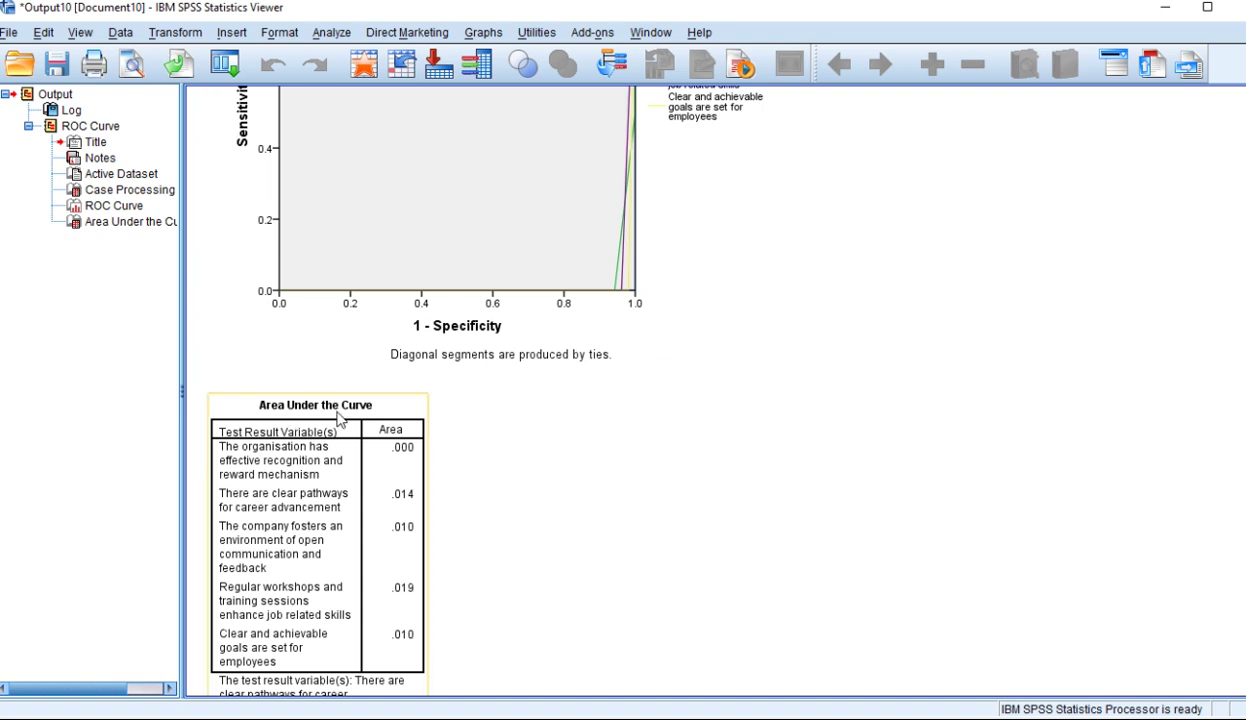
pyautogui.scroll(-3, 439, 450)
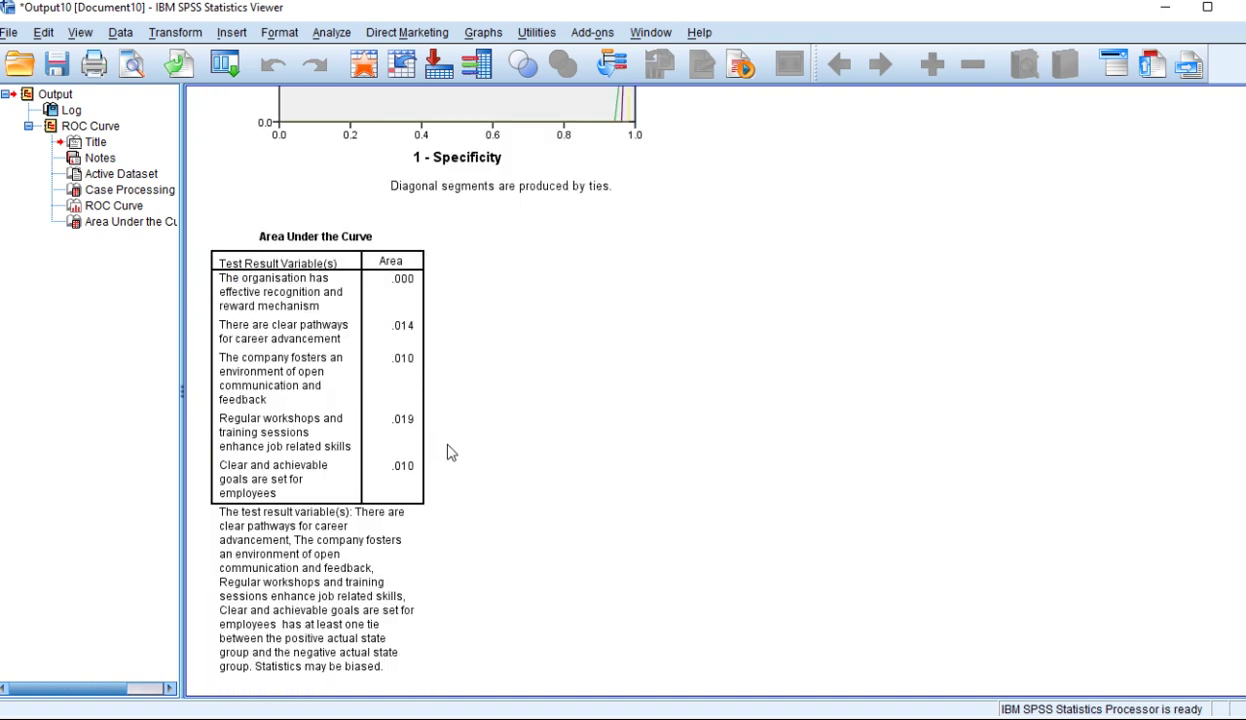
pyautogui.scroll(1, 437, 398)
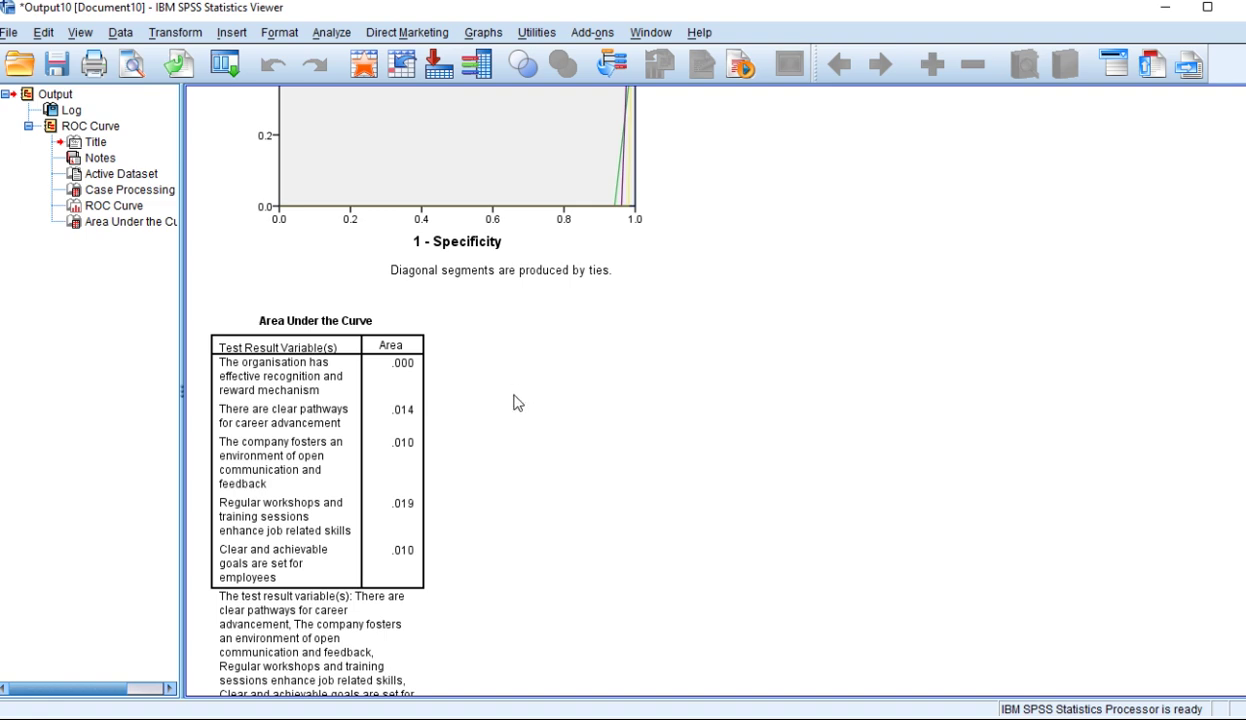
pyautogui.scroll(5, 836, 312)
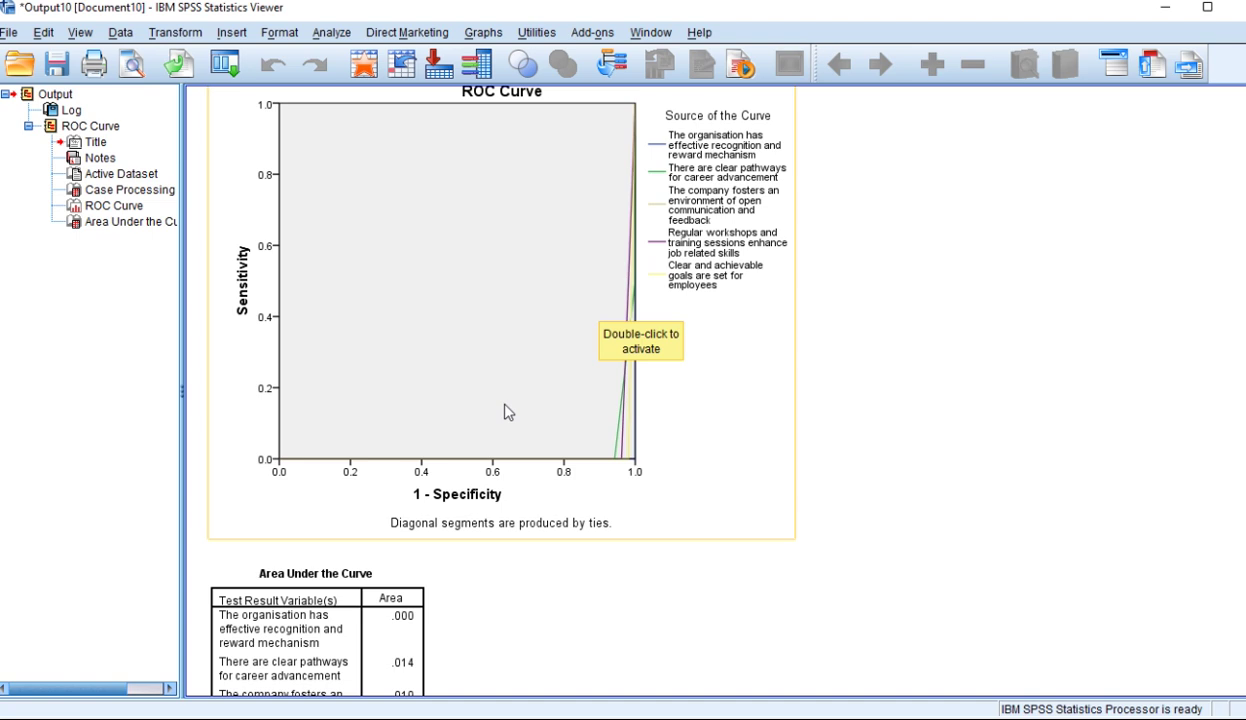
pyautogui.scroll(-2, 520, 424)
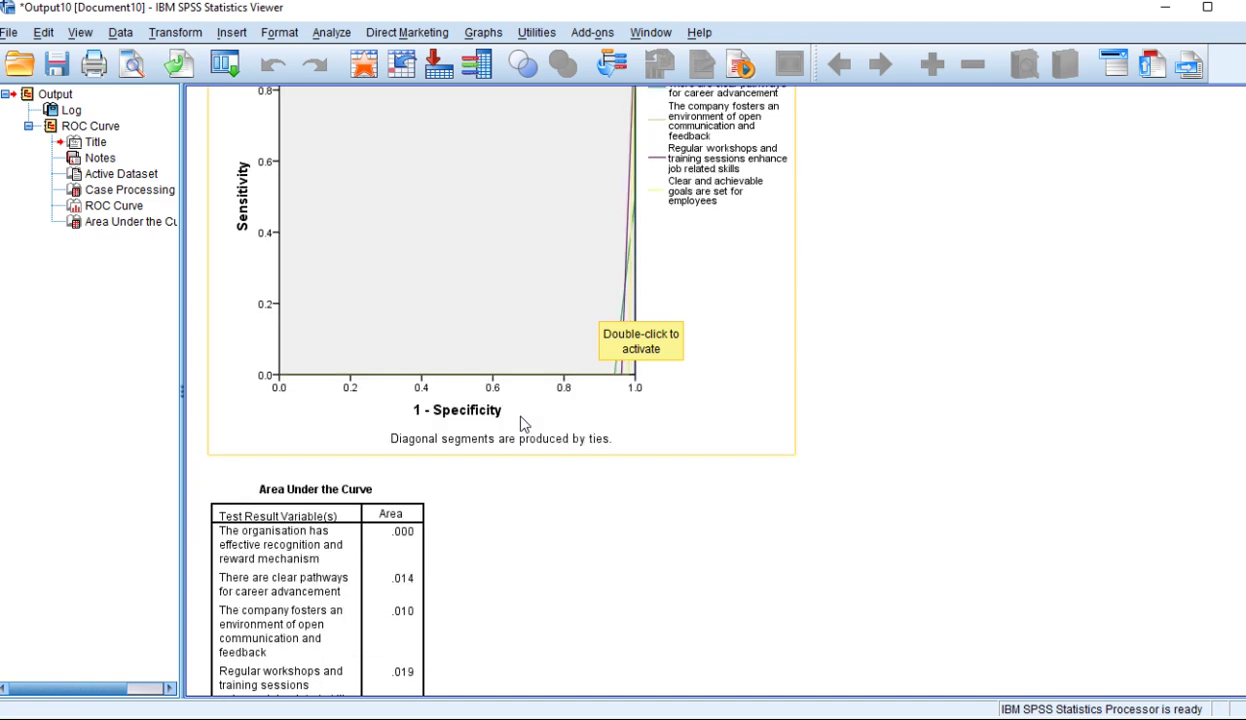
pyautogui.scroll(2, 520, 424)
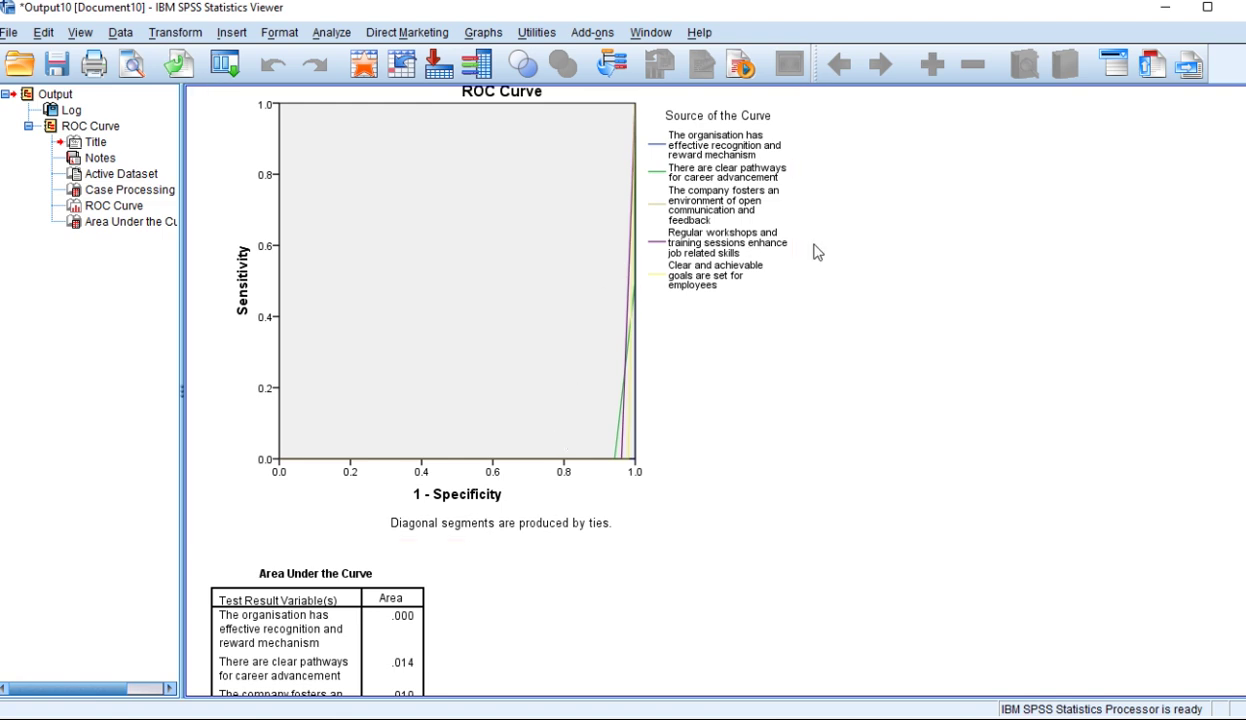
pyautogui.scroll(-3, 785, 285)
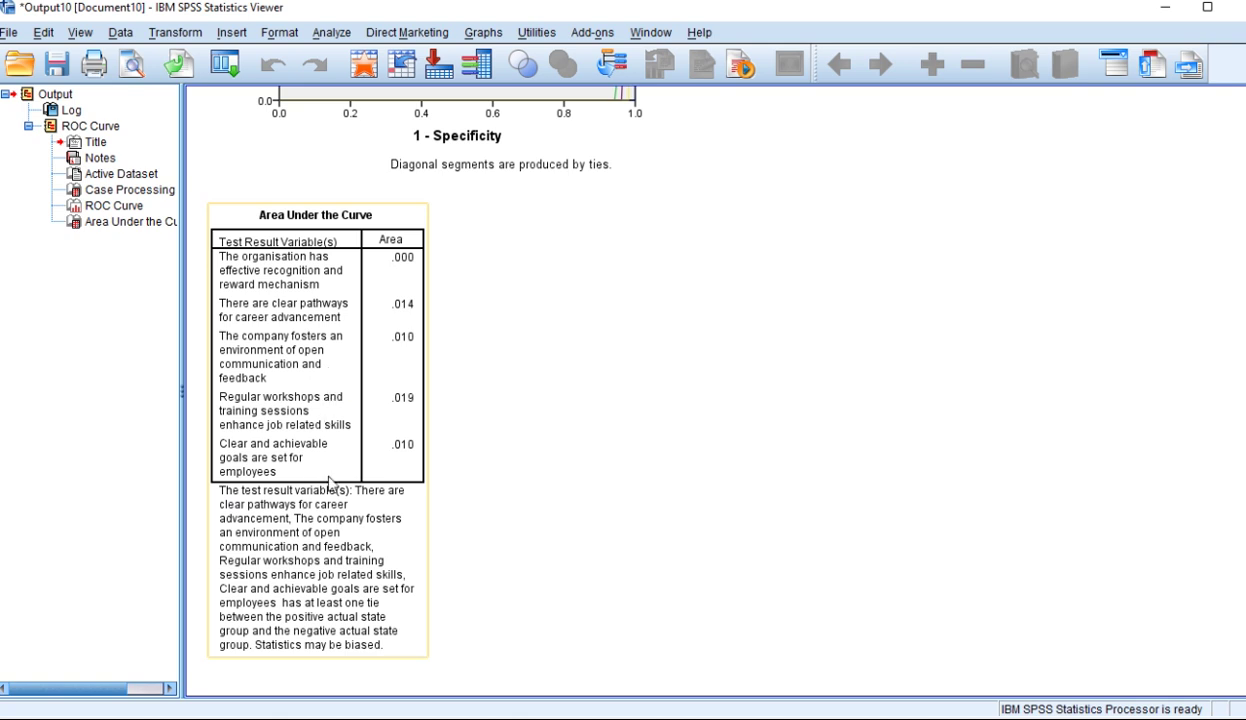
pyautogui.scroll(5, 389, 314)
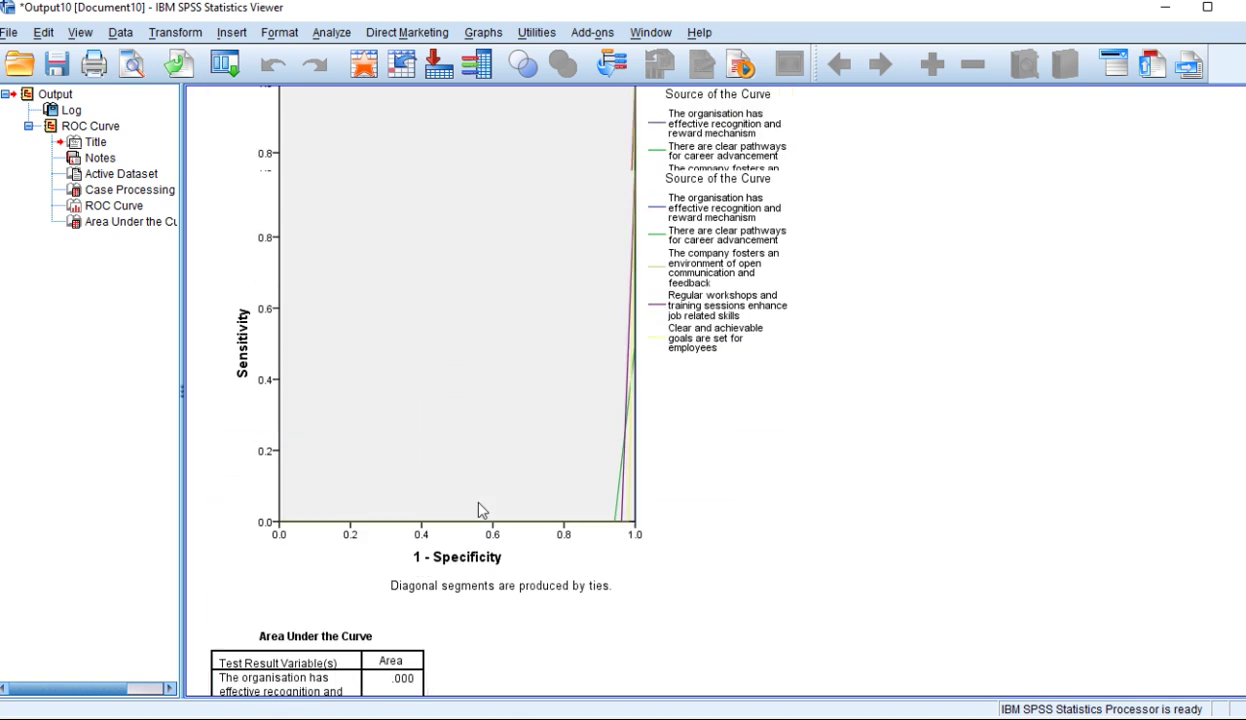